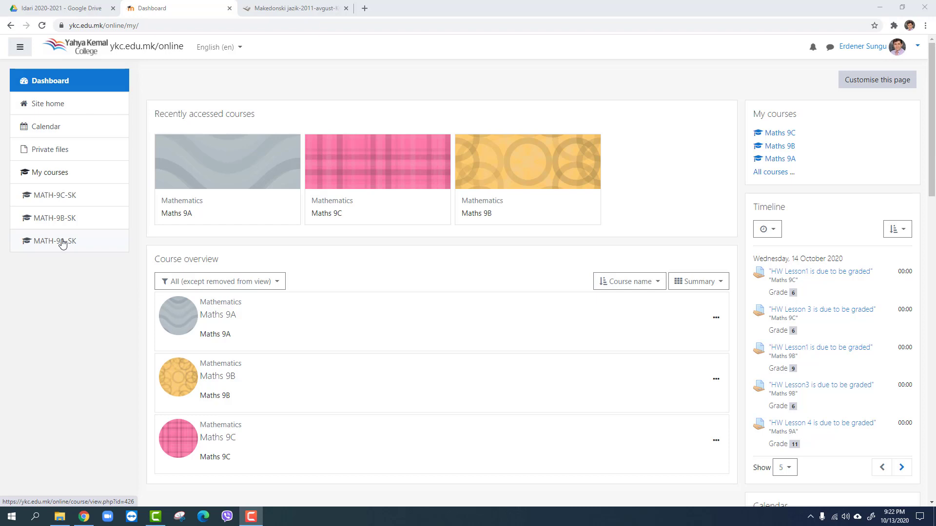
In the content bank of the Maths 9A course, add a new Advanced fill the blanks item
{"action": "left_click", "coordinate": [63, 244]}
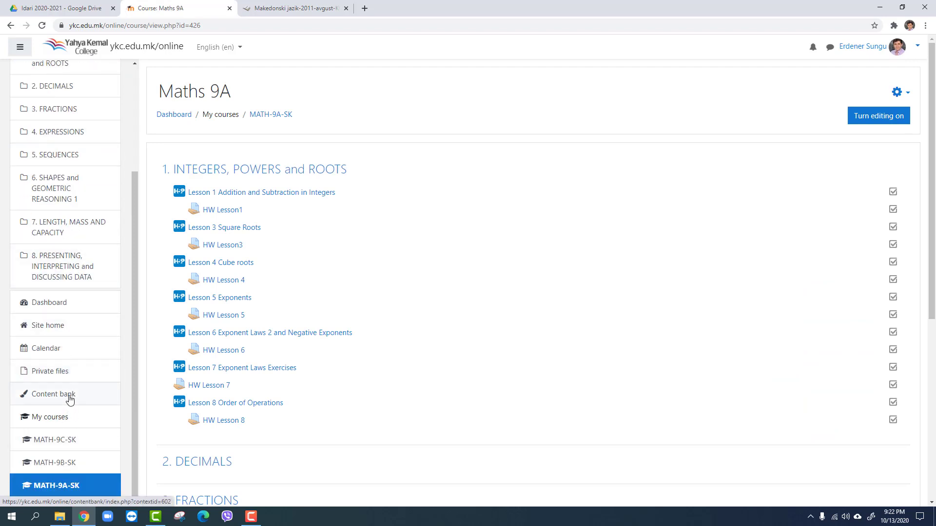
{"action": "left_click", "coordinate": [71, 400]}
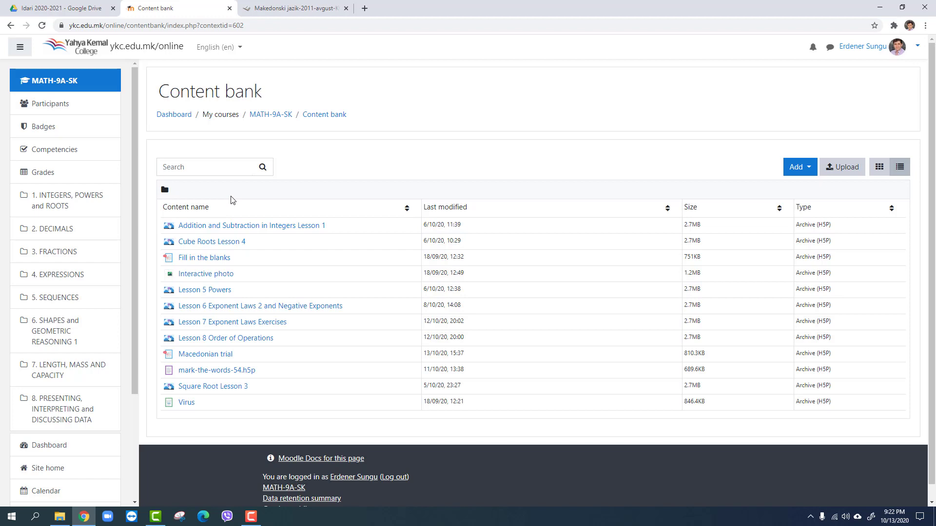
{"action": "left_click", "coordinate": [799, 167]}
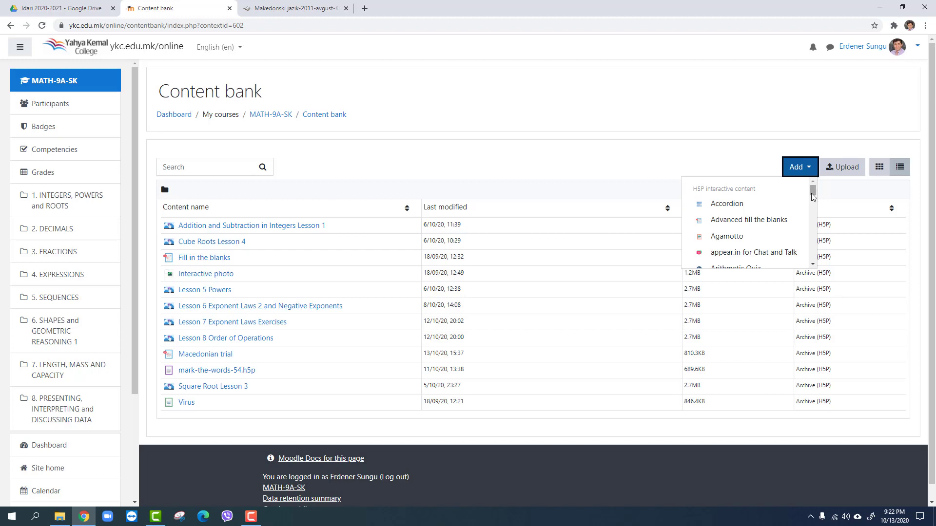
{"action": "mouse_move", "coordinate": [811, 190]}
{"action": "left_mouse_down"}
{"action": "mouse_move", "coordinate": [812, 264]}
{"action": "mouse_move", "coordinate": [815, 190]}
{"action": "left_mouse_up"}
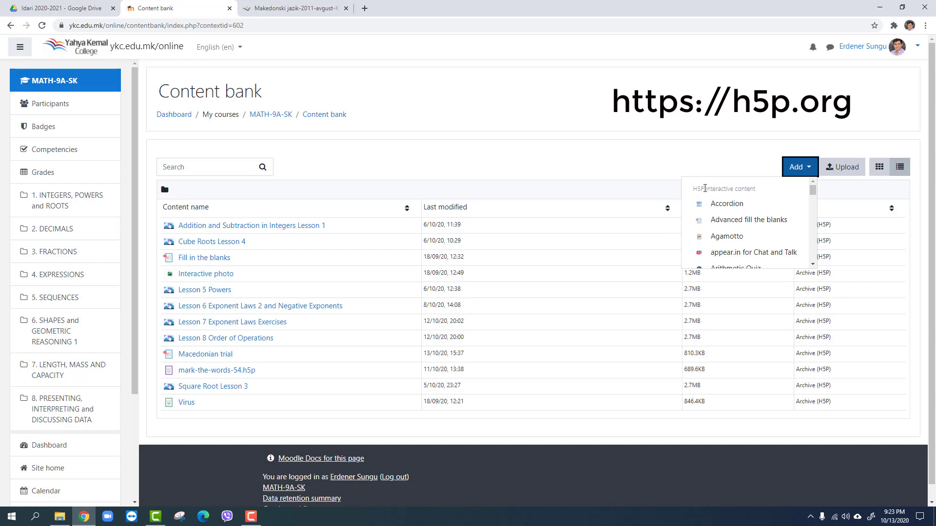
{"action": "left_click", "coordinate": [733, 222]}
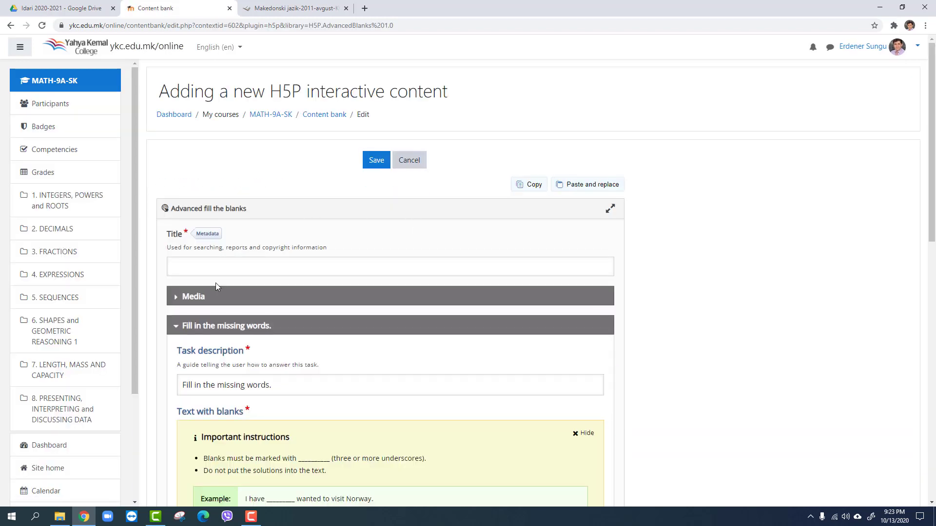
Enter "Macedonian Trial" as the title of the new interactive content
{"action": "left_click", "coordinate": [221, 272]}
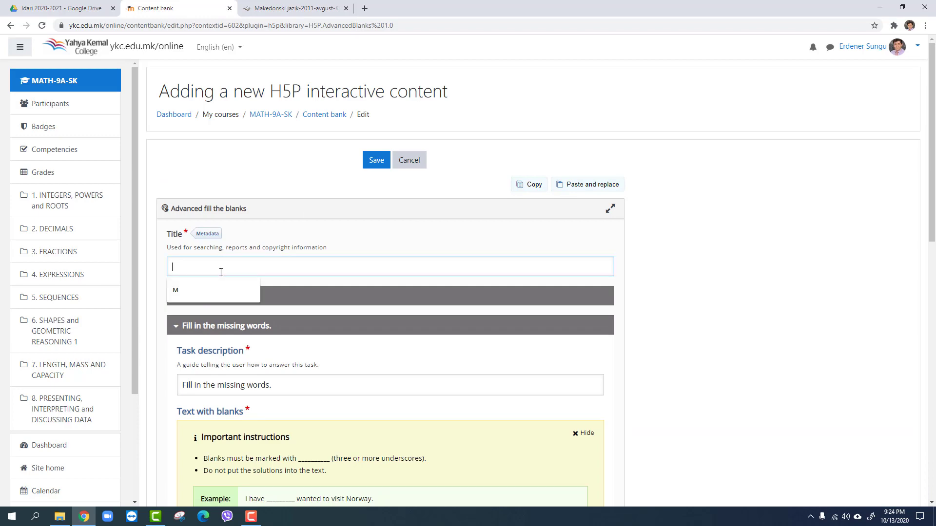
{"action": "left_click", "coordinate": [296, 7]}
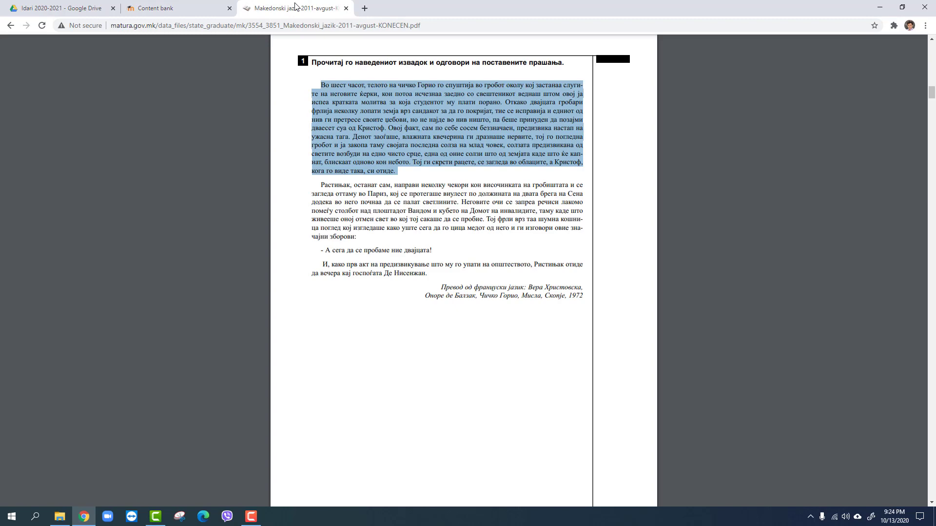
{"action": "left_click", "coordinate": [181, 9]}
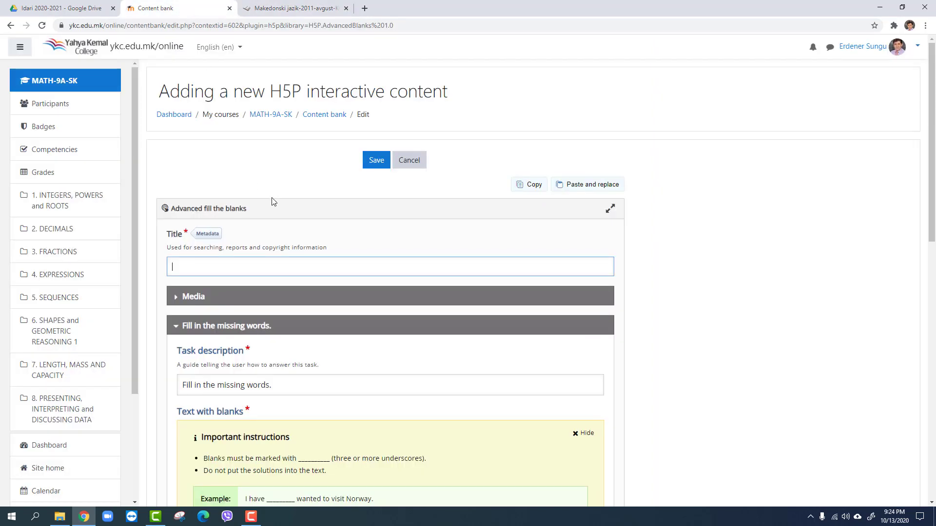
{"action": "type", "text": "Macedonian Trial"}
Set the optional media type above the question to Image, and change it to Video, accepting the loss of the image content
{"action": "left_click", "coordinate": [176, 298]}
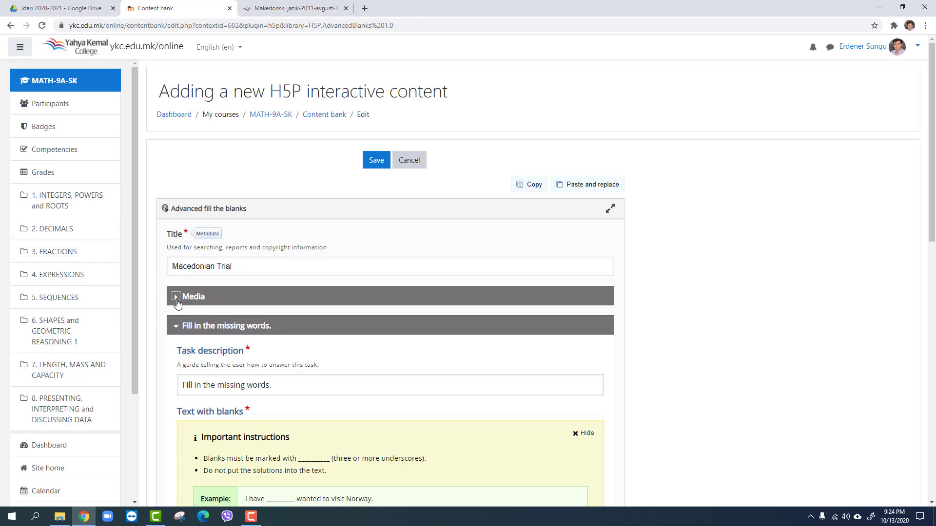
{"action": "left_click", "coordinate": [214, 357]}
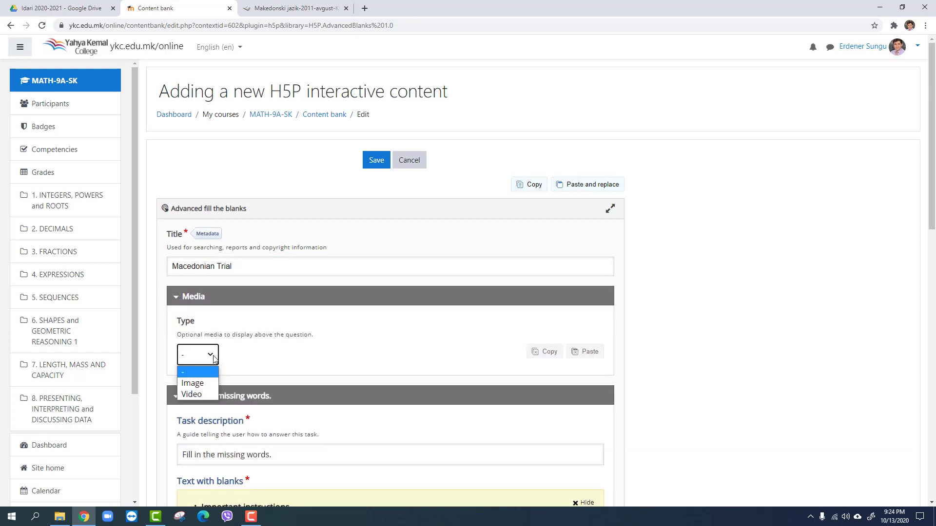
{"action": "left_click", "coordinate": [203, 388]}
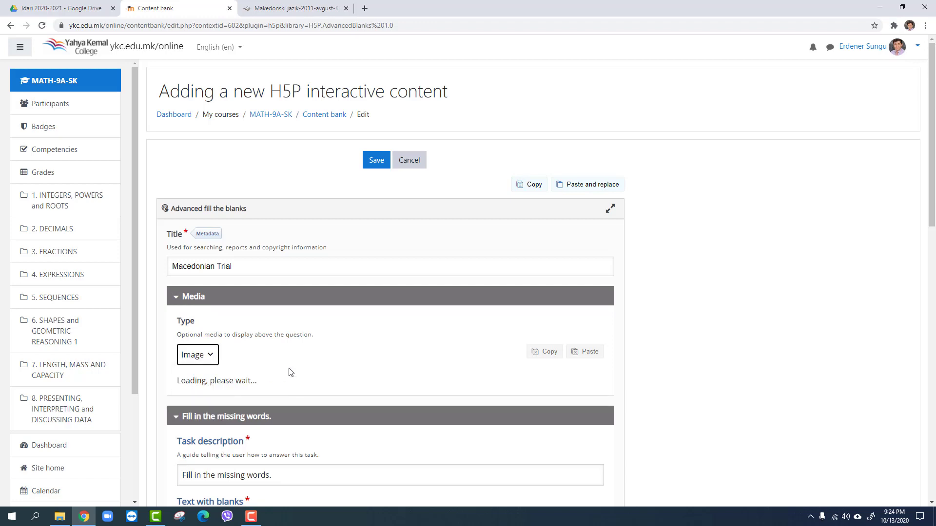
{"action": "scroll", "coordinate": [288, 361], "scroll_direction": "down", "scroll_amount": 3}
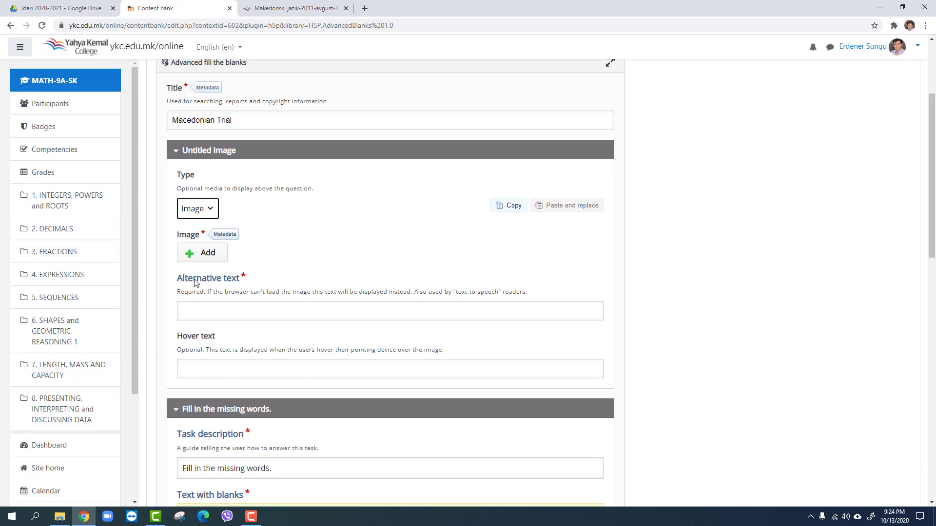
{"action": "left_click", "coordinate": [208, 217]}
{"action": "left_click", "coordinate": [204, 251]}
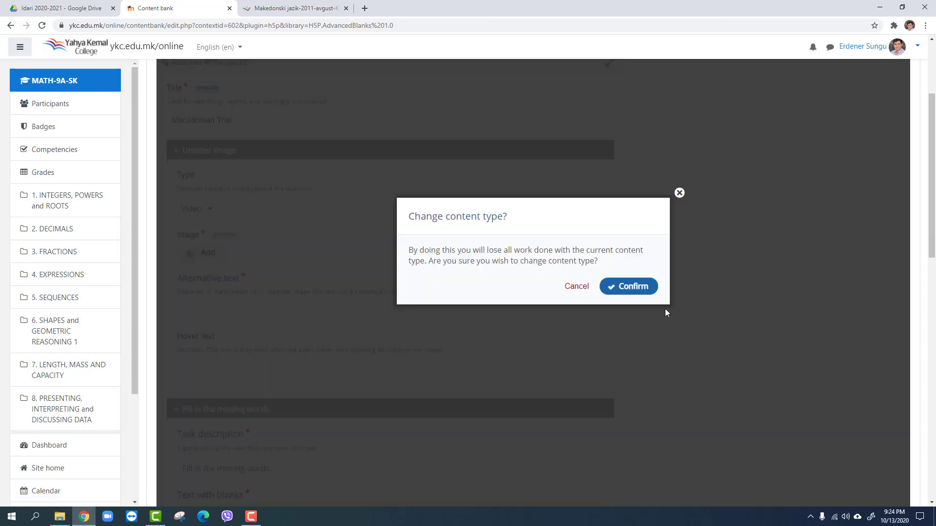
{"action": "left_click", "coordinate": [631, 290]}
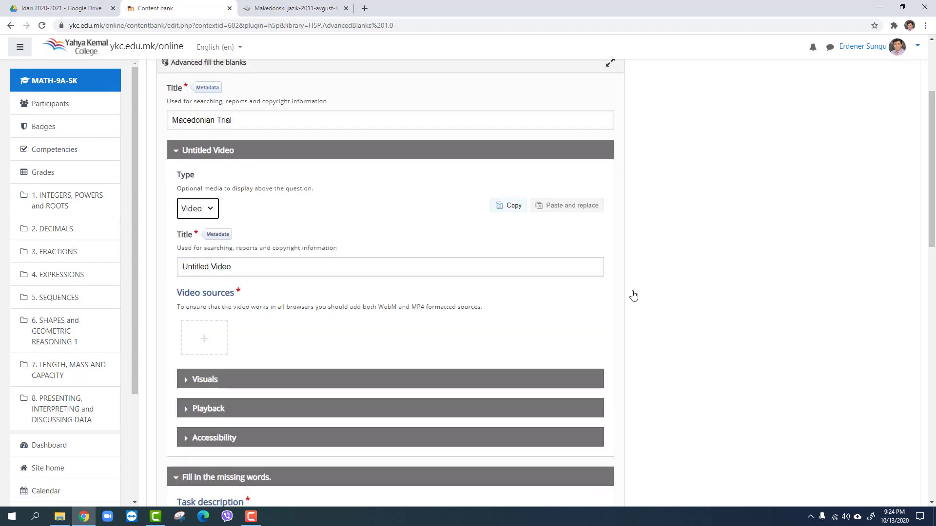
Examine the upload and link options for adding a video source, and dismiss them without inserting a video
{"action": "left_click", "coordinate": [207, 345]}
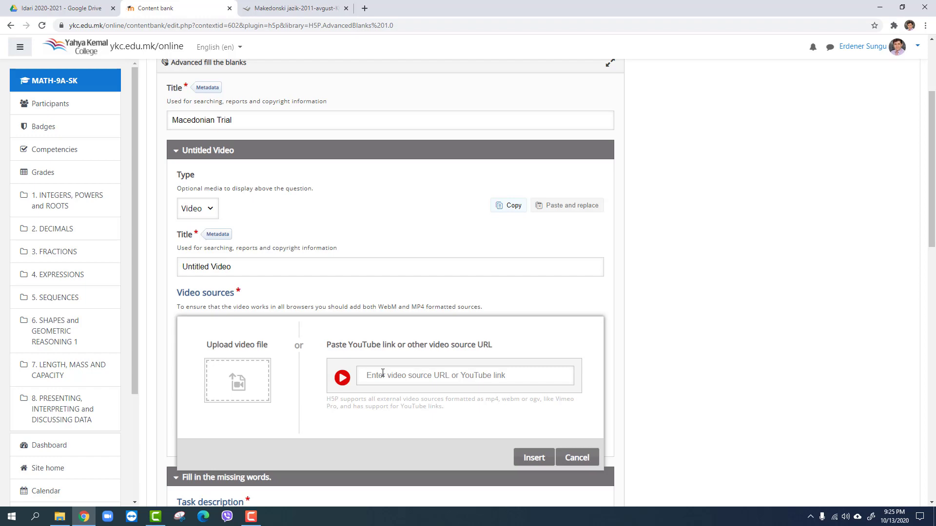
{"action": "scroll", "coordinate": [387, 372], "scroll_direction": "down", "scroll_amount": 6}
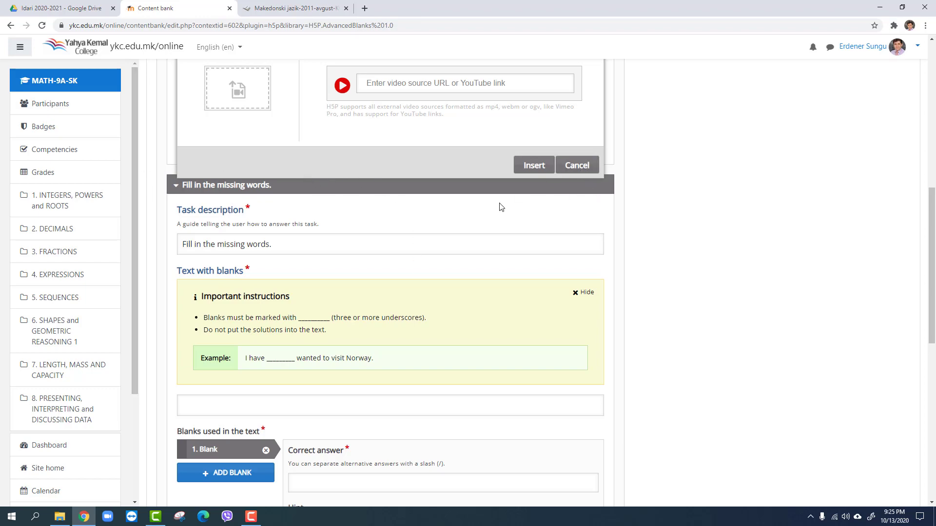
{"action": "scroll", "coordinate": [499, 205], "scroll_direction": "up", "scroll_amount": 4}
{"action": "scroll", "coordinate": [485, 228], "scroll_direction": "down", "scroll_amount": 5}
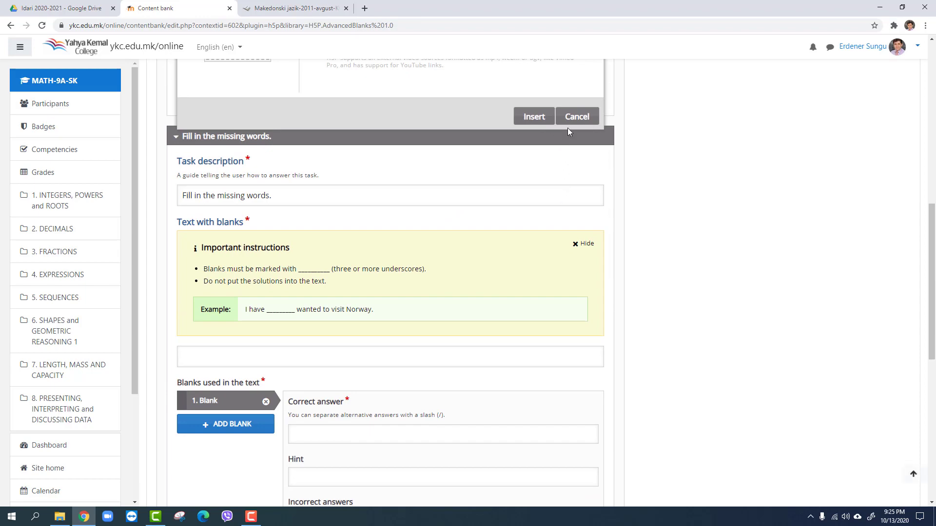
{"action": "scroll", "coordinate": [443, 174], "scroll_direction": "up", "scroll_amount": 4}
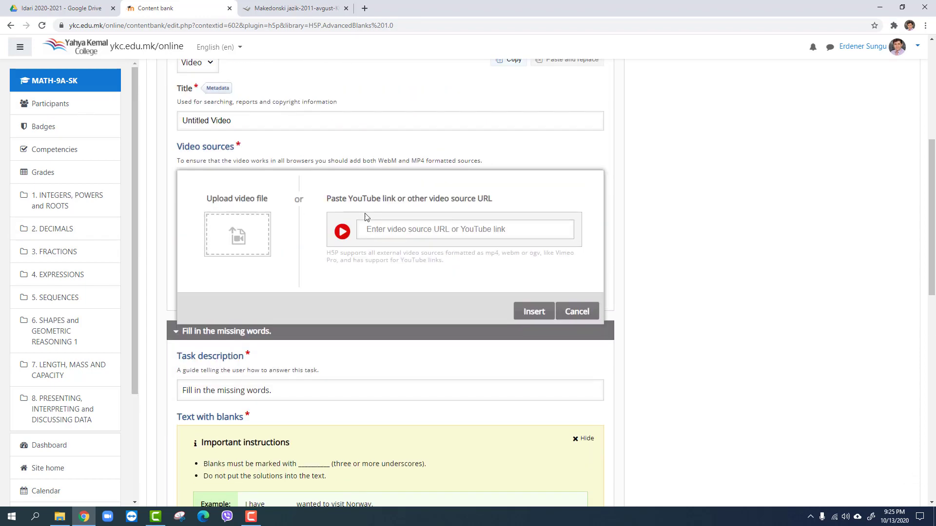
{"action": "left_click", "coordinate": [575, 312]}
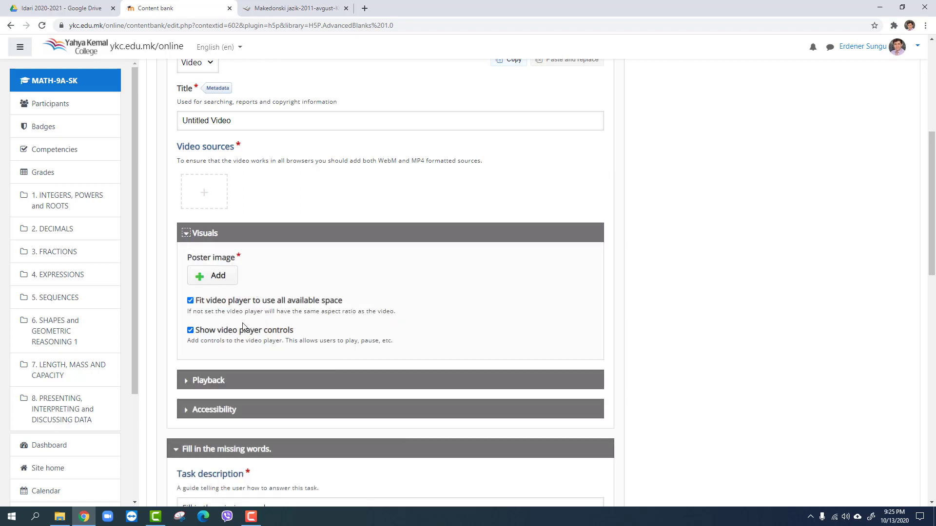
Disable the video player controls in the video's visual settings, and expand its playback and accessibility settings
{"action": "scroll", "coordinate": [246, 310], "scroll_direction": "down", "scroll_amount": 1}
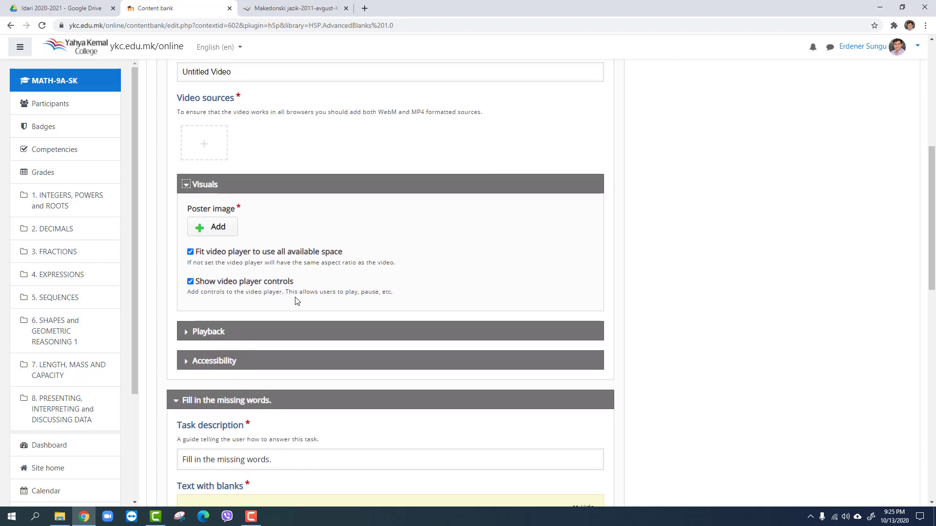
{"action": "scroll", "coordinate": [280, 305], "scroll_direction": "down", "scroll_amount": 1}
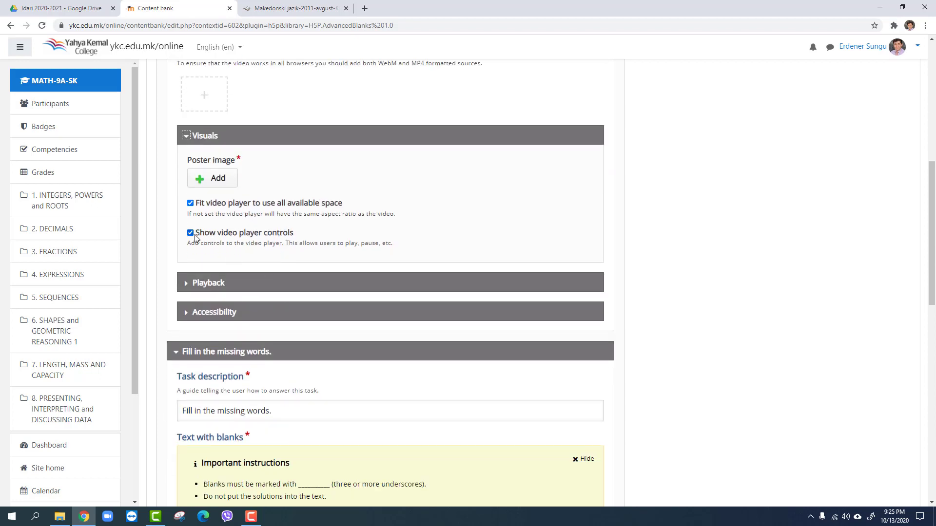
{"action": "left_click", "coordinate": [191, 233]}
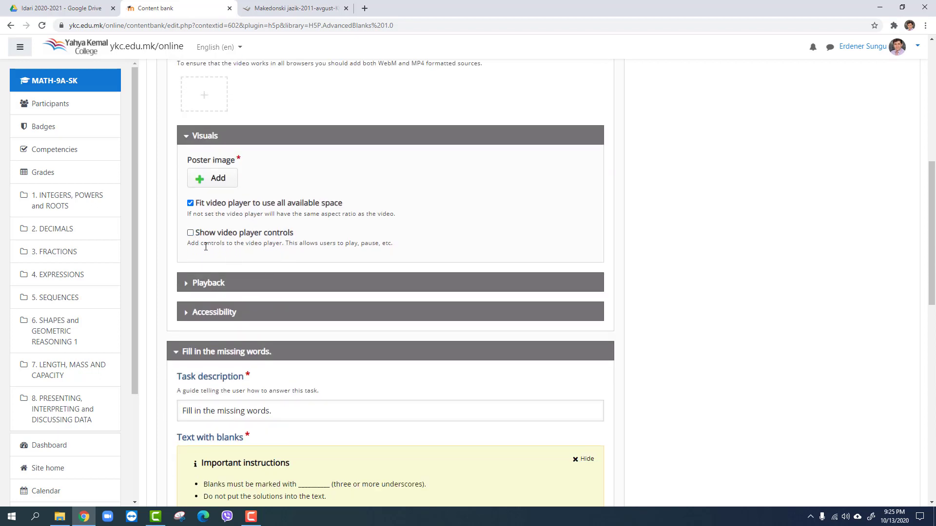
{"action": "left_click", "coordinate": [194, 284]}
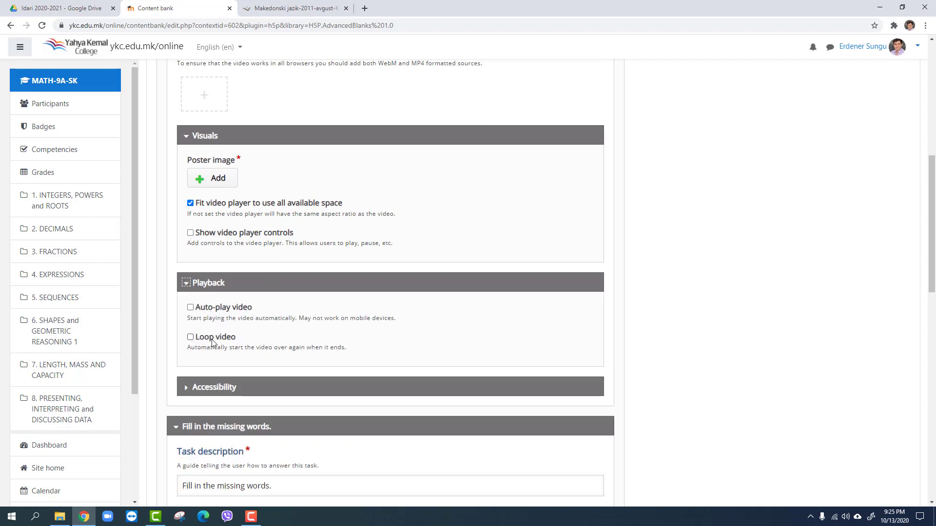
{"action": "scroll", "coordinate": [190, 312], "scroll_direction": "down", "scroll_amount": 2}
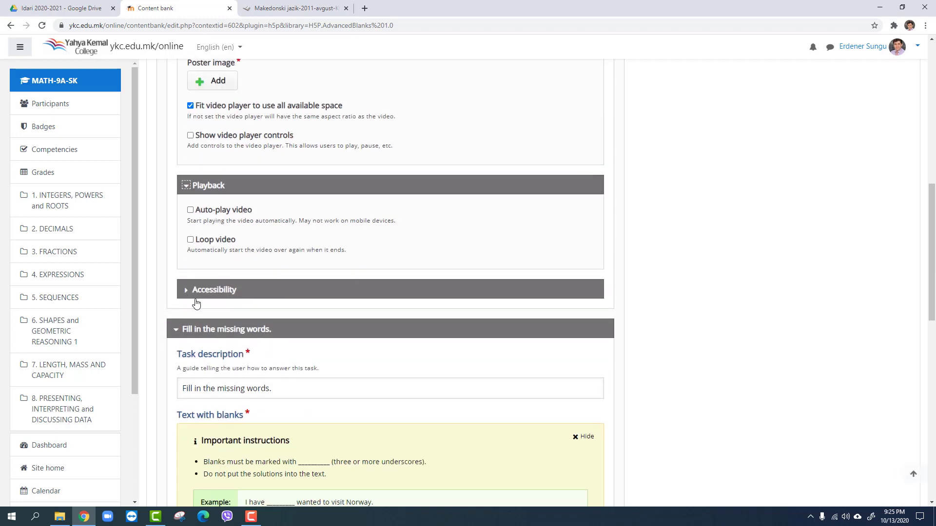
{"action": "left_click", "coordinate": [194, 292]}
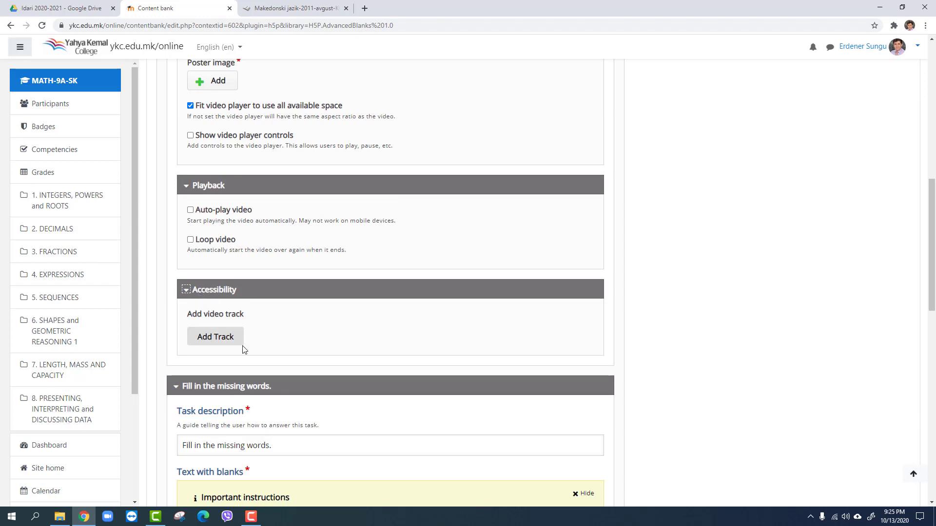
Hide the important instructions for the text with blanks and show them again
{"action": "scroll", "coordinate": [260, 378], "scroll_direction": "down", "scroll_amount": 1}
{"action": "scroll", "coordinate": [260, 378], "scroll_direction": "down", "scroll_amount": 3}
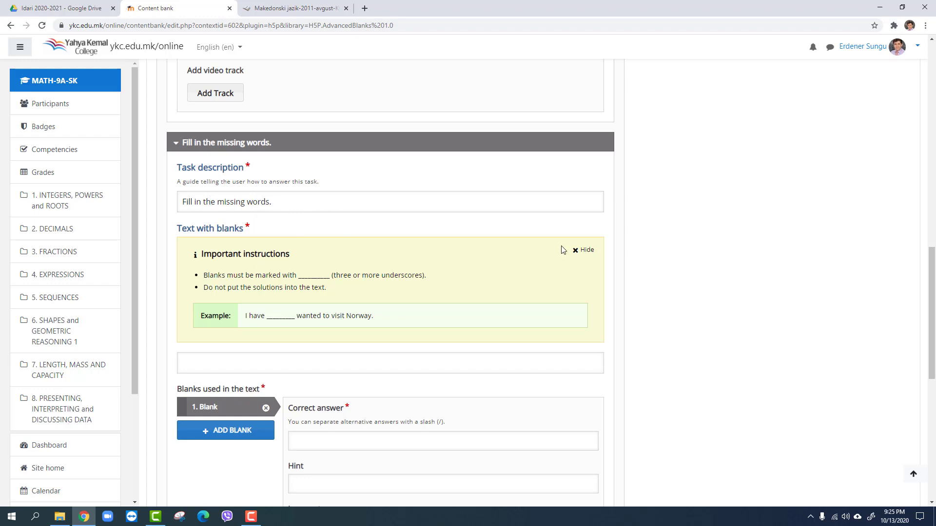
{"action": "left_click", "coordinate": [580, 250]}
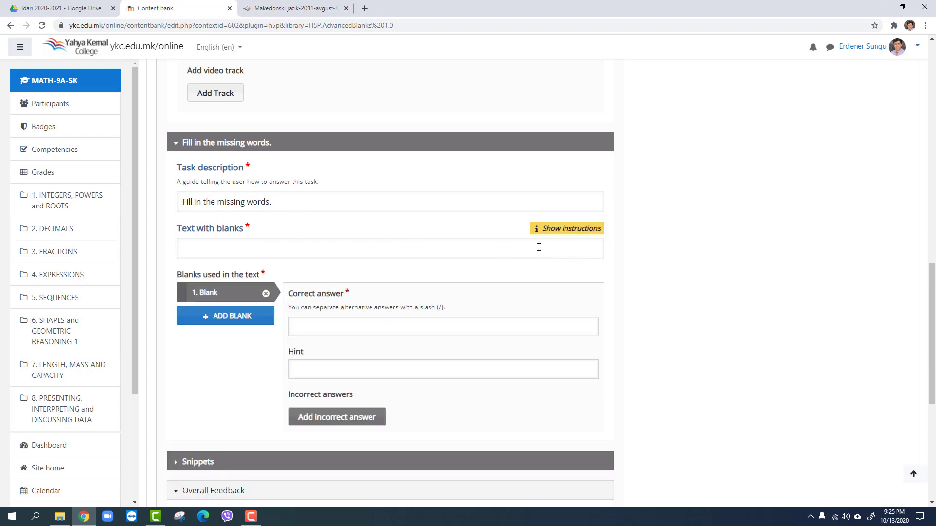
{"action": "left_click", "coordinate": [571, 233]}
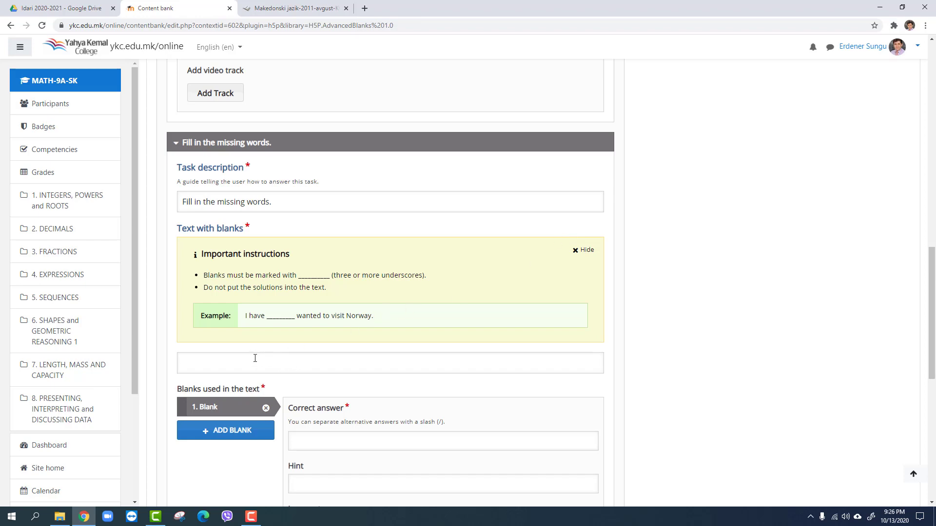
Copy the highlighted first paragraph of the Macedonian PDF passage and paste it as the exercise's text with blanks
{"action": "left_click", "coordinate": [293, 8]}
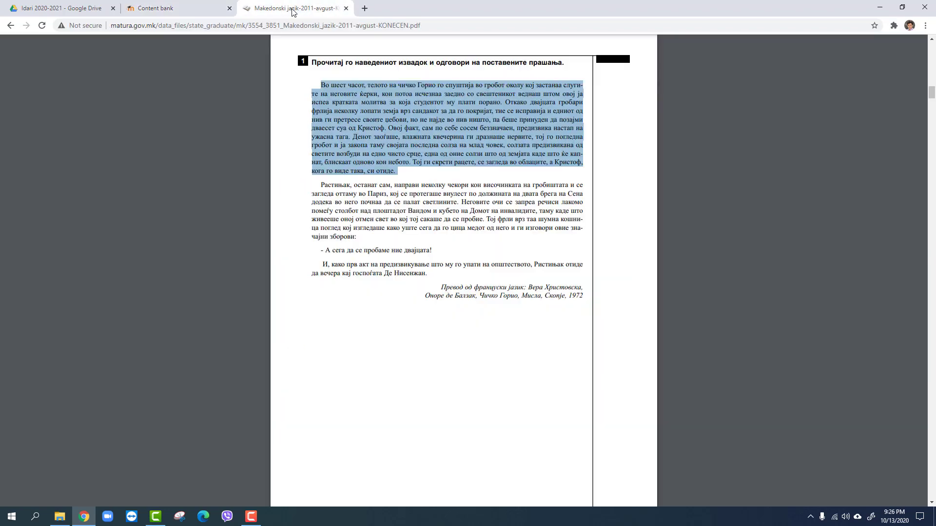
{"action": "right_click", "coordinate": [413, 125]}
{"action": "left_click", "coordinate": [431, 133]}
{"action": "left_click", "coordinate": [166, 8]}
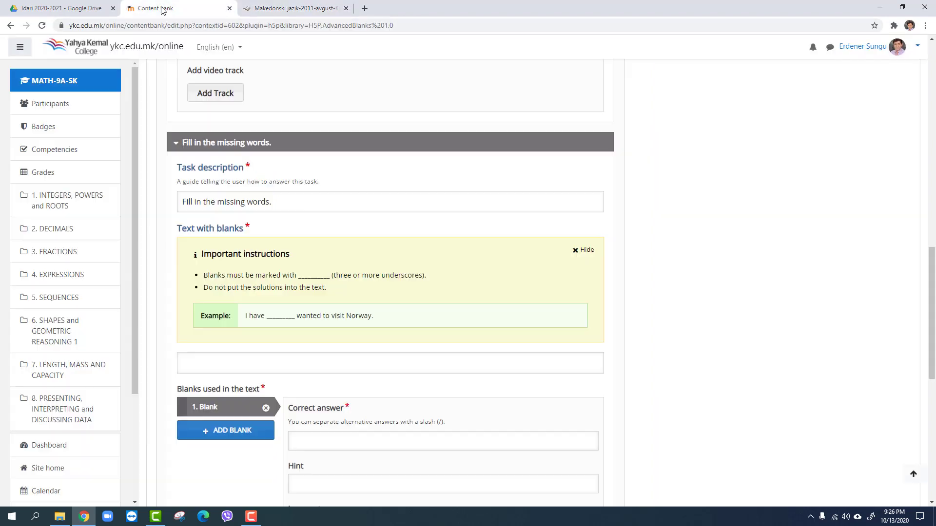
{"action": "left_click", "coordinate": [220, 361]}
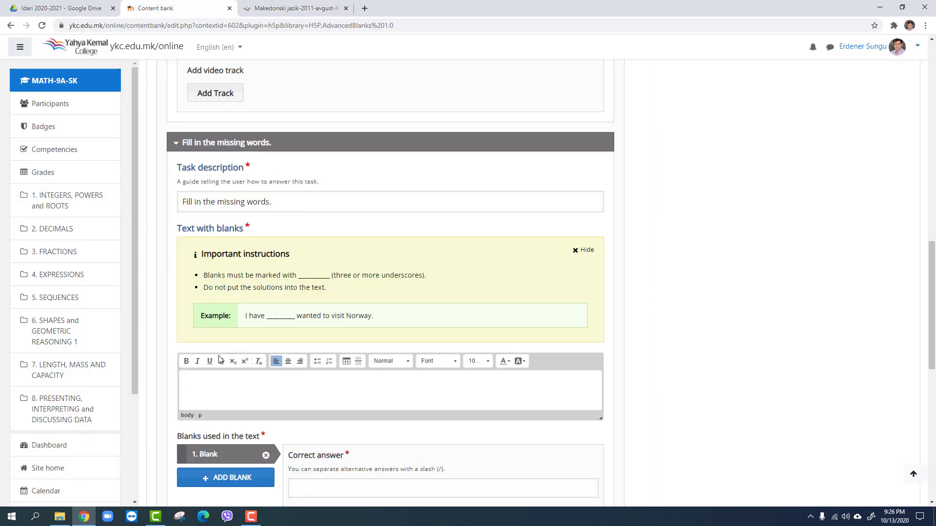
{"action": "type", "text": "Во шест часот, телото на чичко Горио го спуштија во гробот околу кој застанаа слугите на неговите ќерки, кои потоа исчезнаа заедно со свештеникот веднаш штом овој ја испеа кратката молитва за која студентот му плати порано. Откако двајцата гробари фрлија неколку лопати земја врз сандакот за да го покријат, тие се исправија и едниот од нив ги претресе своите џебови, но не најде во нив ништо, па беше принуден да позајми дваесет суа од Кристоф. Овој факт, сам по себе сосем безначаен, предизвика настап на ужасна тага. Денот заоѓаше, влажната квечерина ги дразнаше нервите, тој го погледна гробот и ја закопа таму својата последна солза на млад човек, солзата предизвикана од светите возбуди на едно чисто срце, една од оние солзи што од земјата каде што ќе капнат, блискаат одново кон небото. Тој ги скрсти рацете, се загледа во облаците, а Кристоф, кога го виде така, си отиде."}
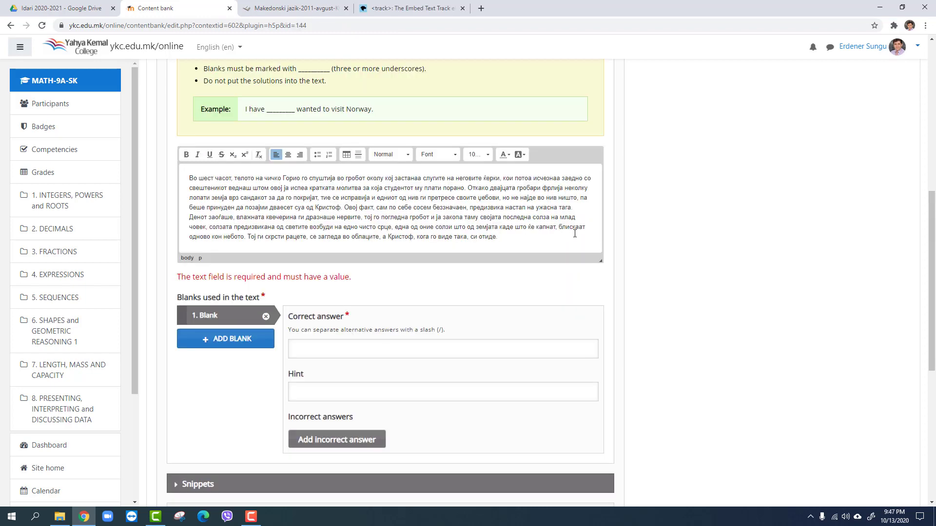
Replace the word "Горио" in the passage's first sentence with a blank made of underscores
{"action": "scroll", "coordinate": [575, 234], "scroll_direction": "up", "scroll_amount": 2}
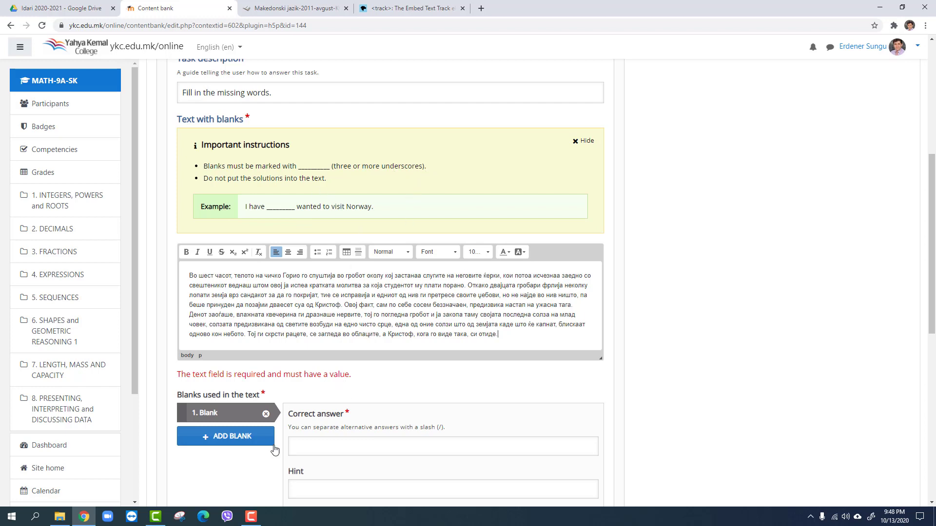
{"action": "left_click_drag", "start_coordinate": [301, 273], "coordinate": [284, 276]}
{"action": "key", "text": "ctrl+c"}
{"action": "key", "text": "BackSpace"}
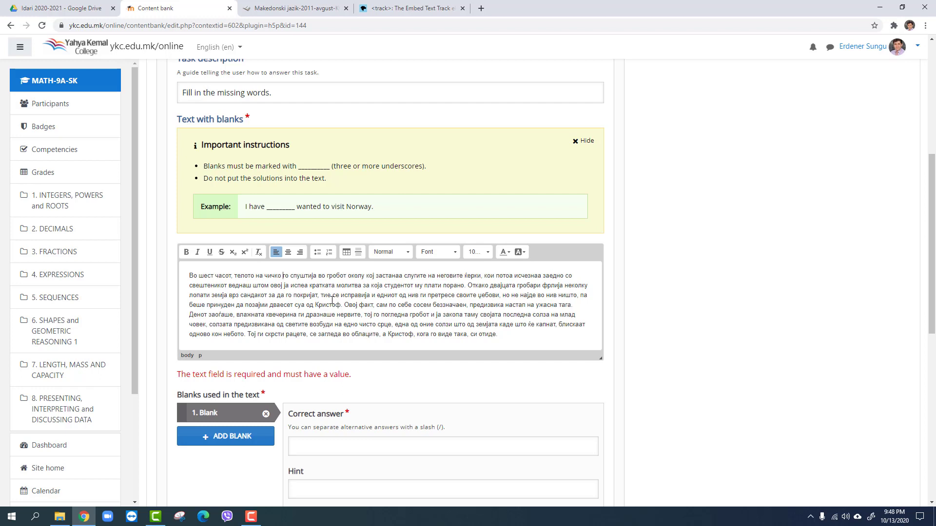
{"action": "type", "text": "___"}
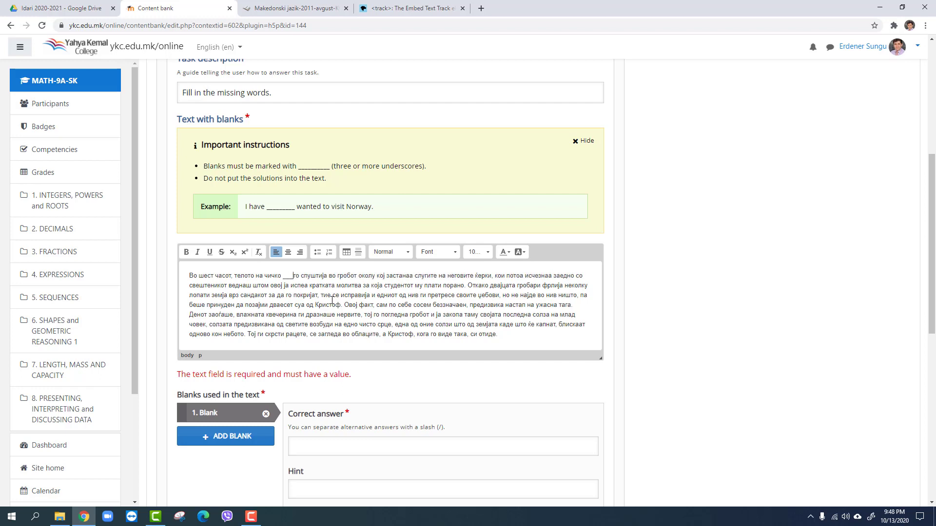
Paste "Горио" as the correct answer of the first blank
{"action": "left_click", "coordinate": [328, 449]}
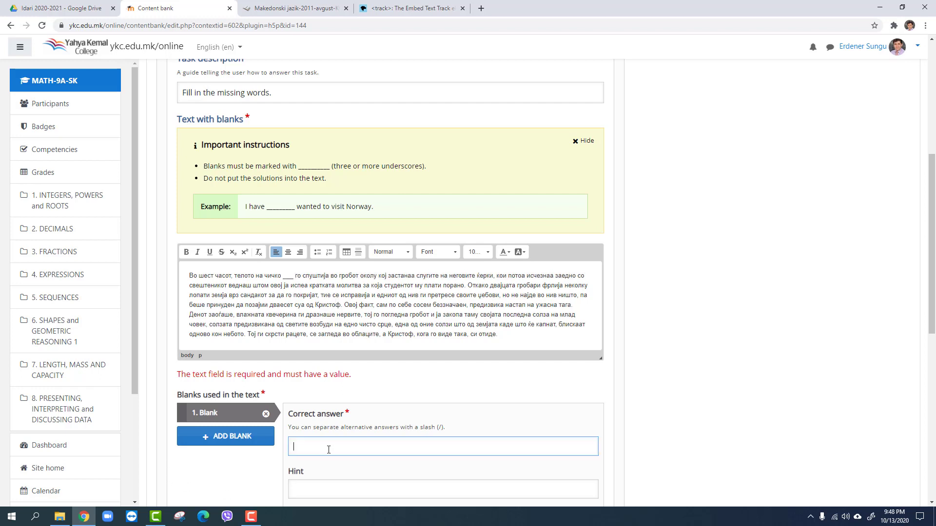
{"action": "key", "text": "ctrl+v"}
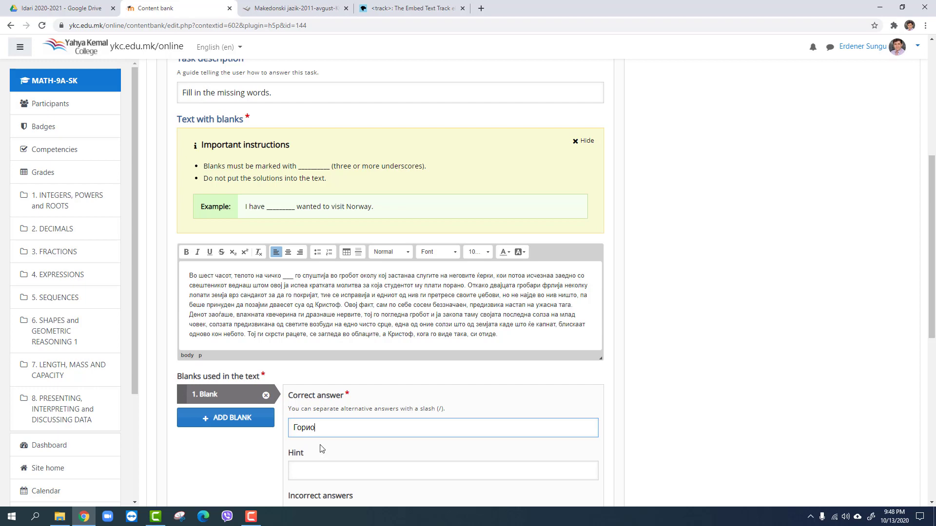
Replace the word "едниот" in the passage's second sentence with a blank made of three underscores
{"action": "scroll", "coordinate": [321, 446], "scroll_direction": "down", "scroll_amount": 4}
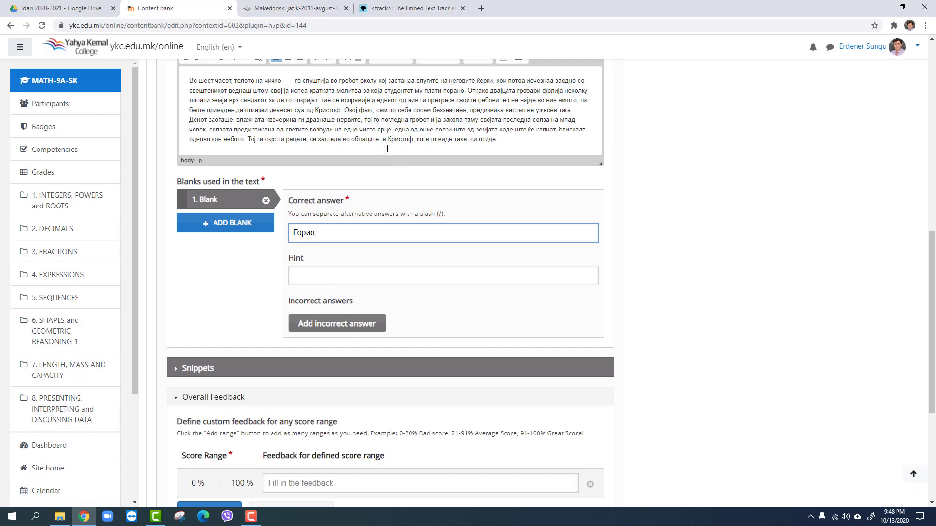
{"action": "scroll", "coordinate": [261, 267], "scroll_direction": "down", "scroll_amount": 5}
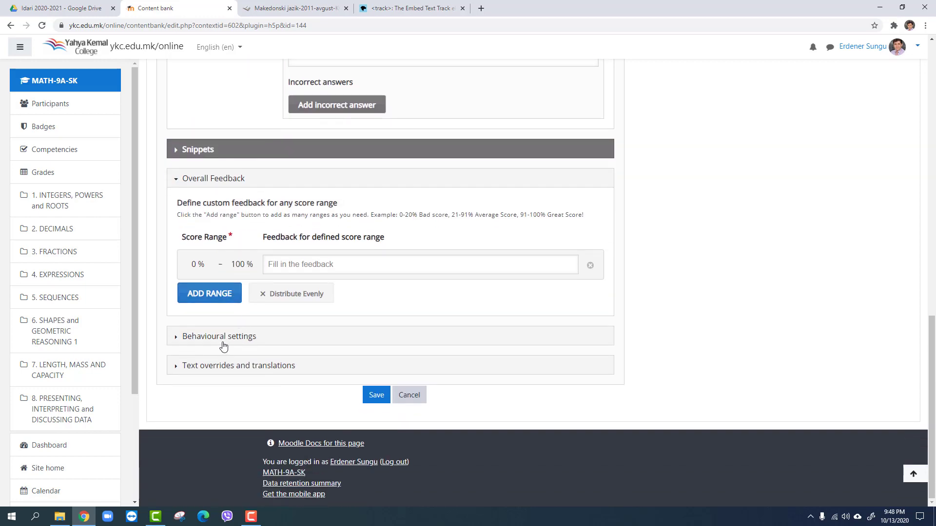
{"action": "scroll", "coordinate": [233, 342], "scroll_direction": "up", "scroll_amount": 6}
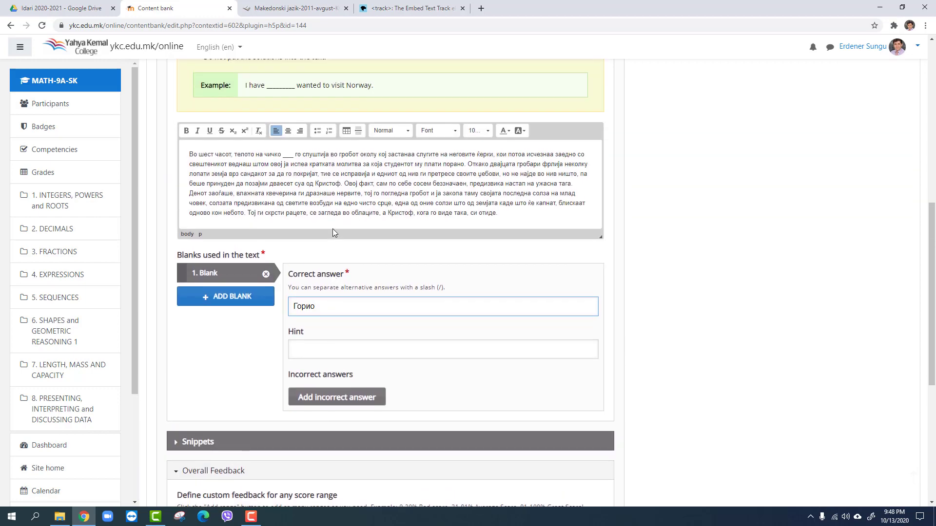
{"action": "scroll", "coordinate": [385, 176], "scroll_direction": "down", "scroll_amount": 2}
{"action": "scroll", "coordinate": [395, 161], "scroll_direction": "up", "scroll_amount": 2}
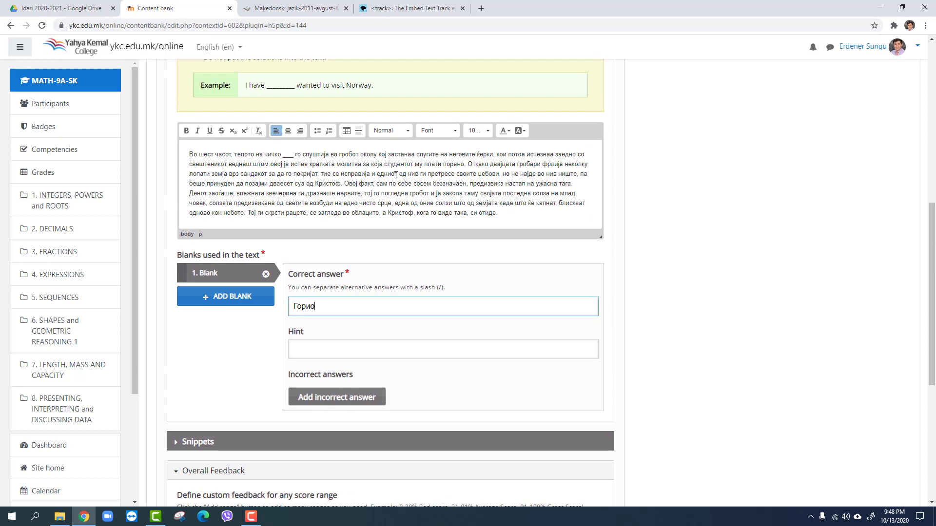
{"action": "left_click_drag", "start_coordinate": [397, 174], "coordinate": [378, 176]}
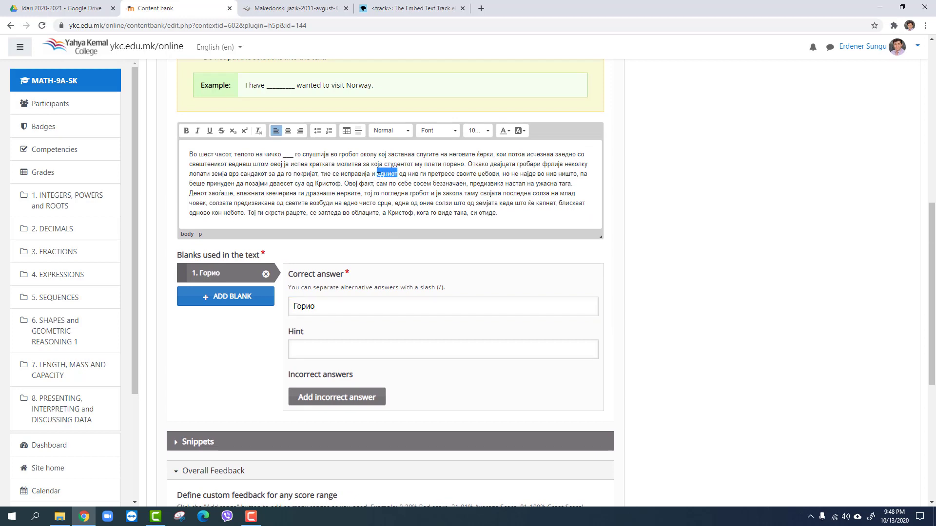
{"action": "key", "text": "BackSpace"}
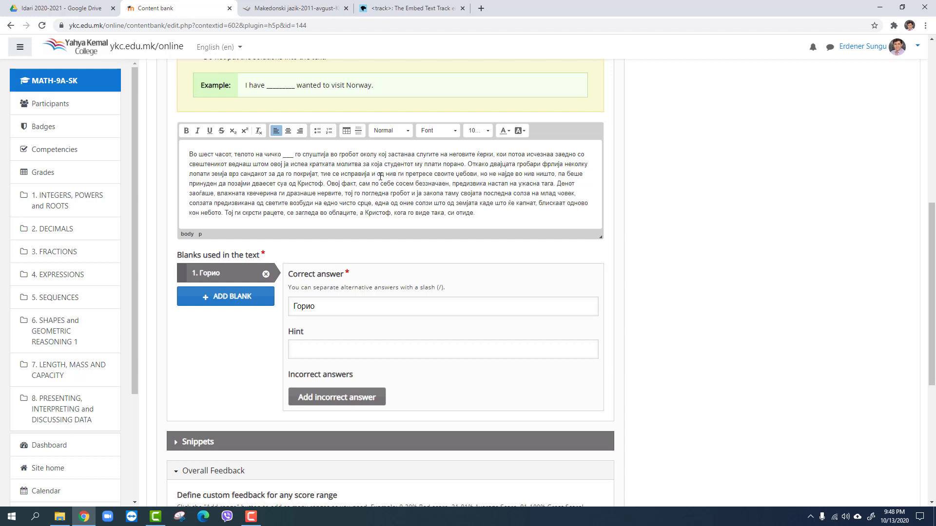
{"action": "type", "text": "___"}
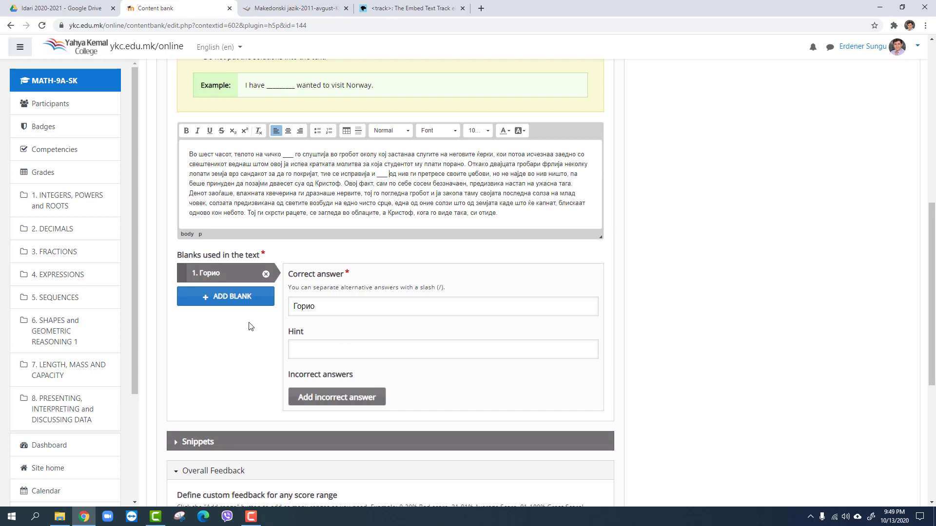
Add a second blank to the exercise with "едниот" as its correct answer
{"action": "left_click", "coordinate": [239, 298]}
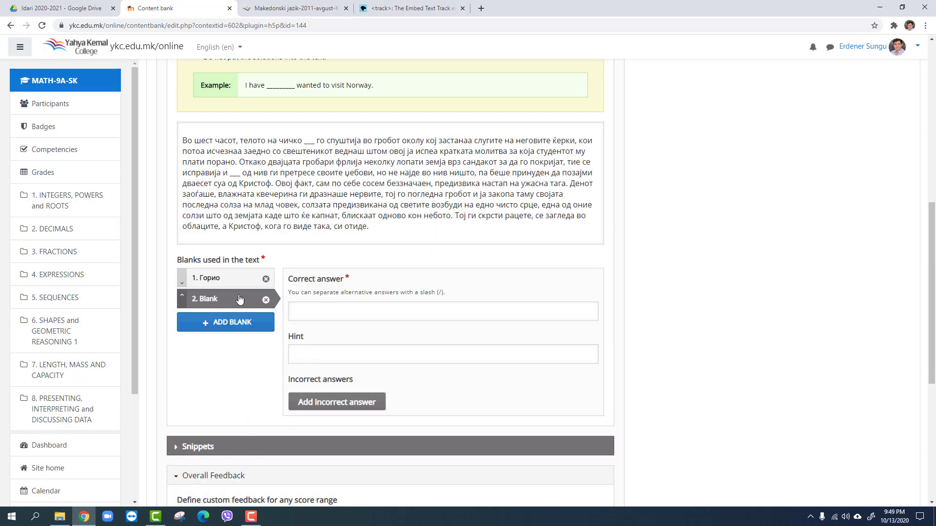
{"action": "left_click", "coordinate": [304, 311]}
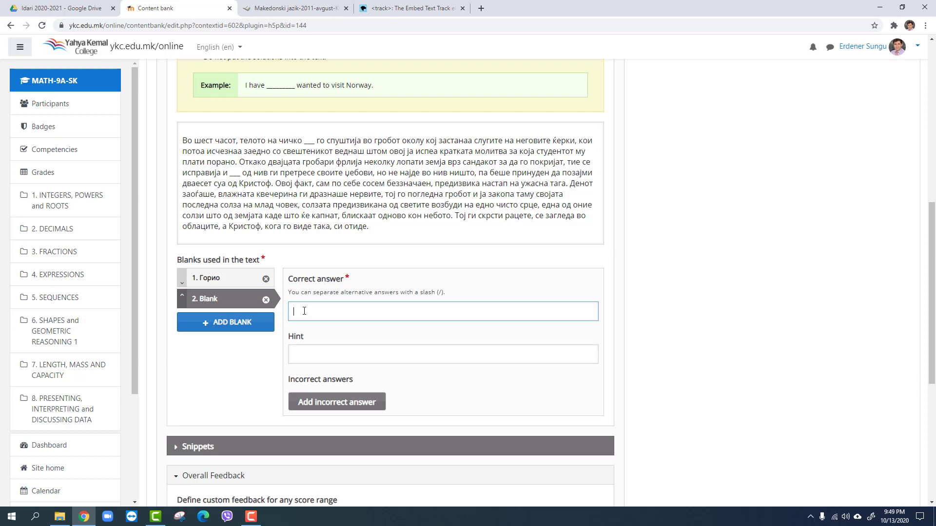
{"action": "type", "text": "едниот"}
Save the exercise and try out both answer fields in the displayed passage
{"action": "scroll", "coordinate": [350, 372], "scroll_direction": "down", "scroll_amount": 6}
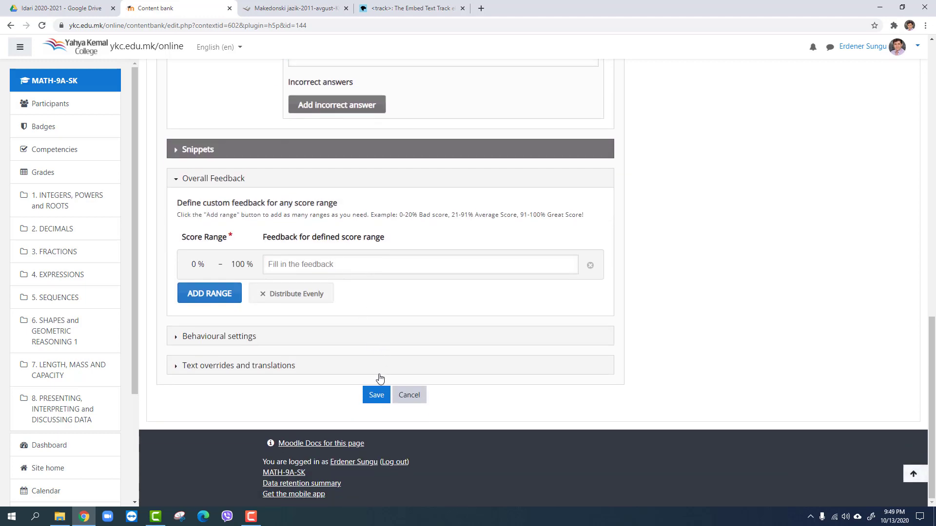
{"action": "left_click", "coordinate": [378, 395]}
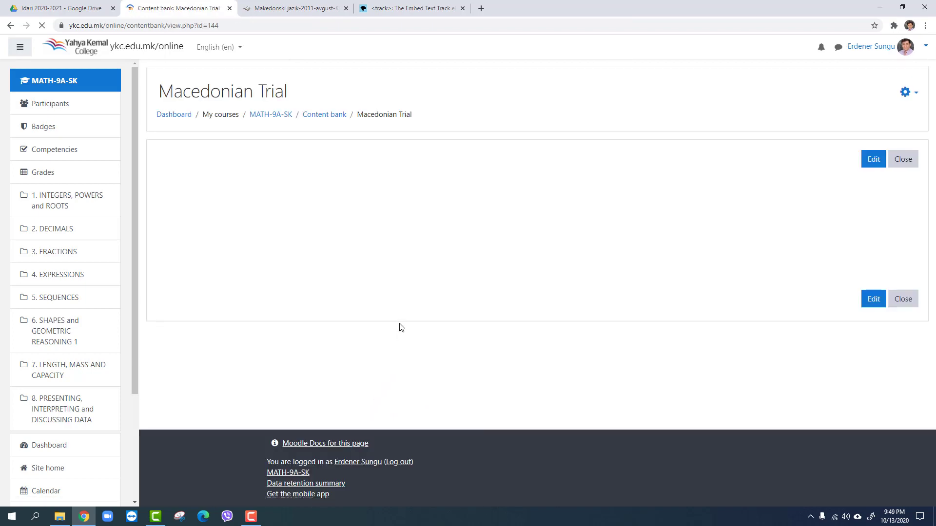
{"action": "left_click", "coordinate": [422, 197]}
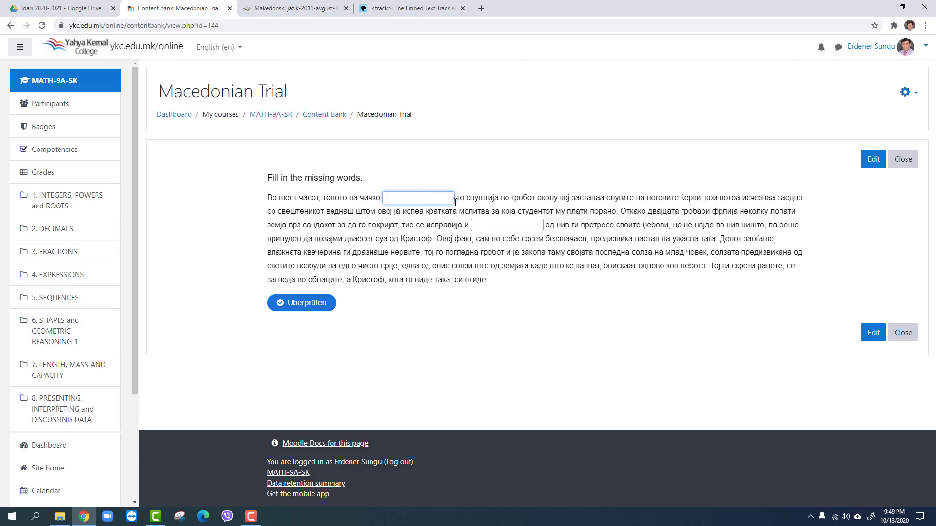
{"action": "left_click", "coordinate": [494, 227]}
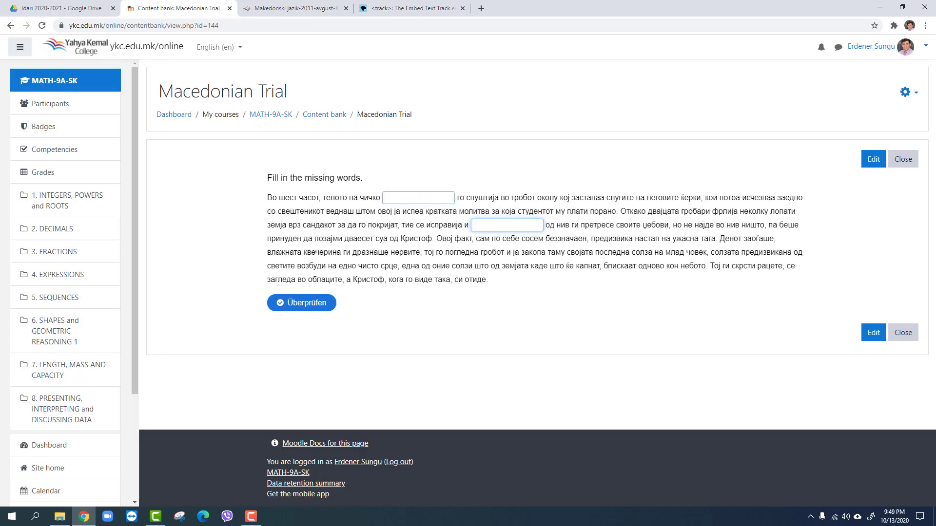
Reopen the Macedonian Trial exercise for editing and expand its behavioural settings
{"action": "left_click", "coordinate": [873, 160]}
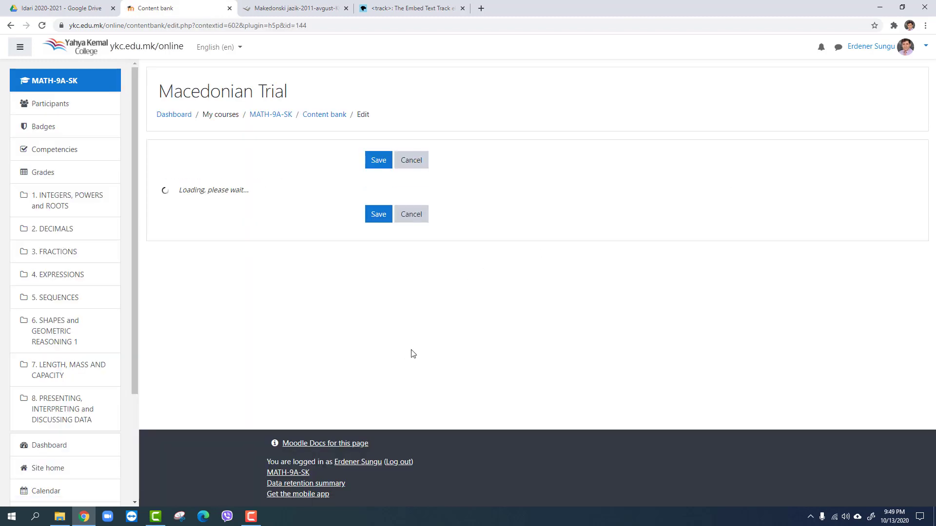
{"action": "scroll", "coordinate": [380, 307], "scroll_direction": "down", "scroll_amount": 15}
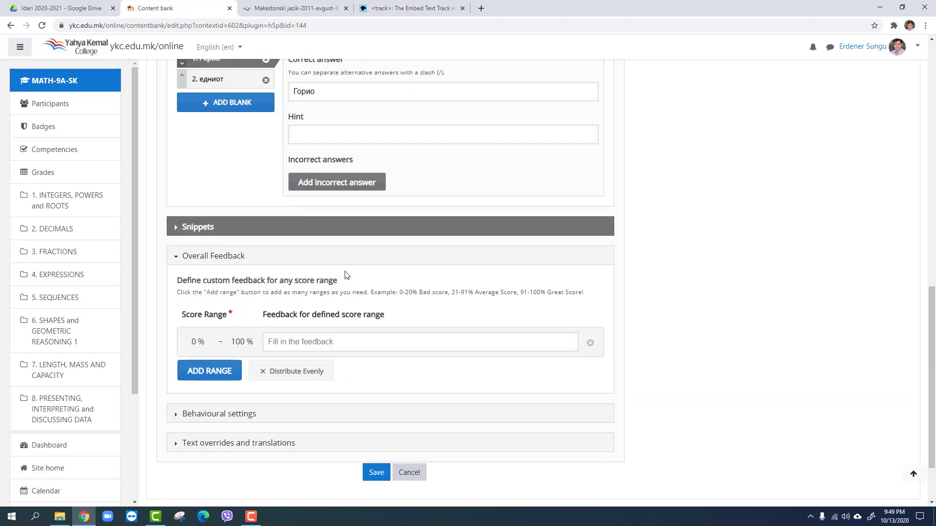
{"action": "scroll", "coordinate": [358, 201], "scroll_direction": "up", "scroll_amount": 2}
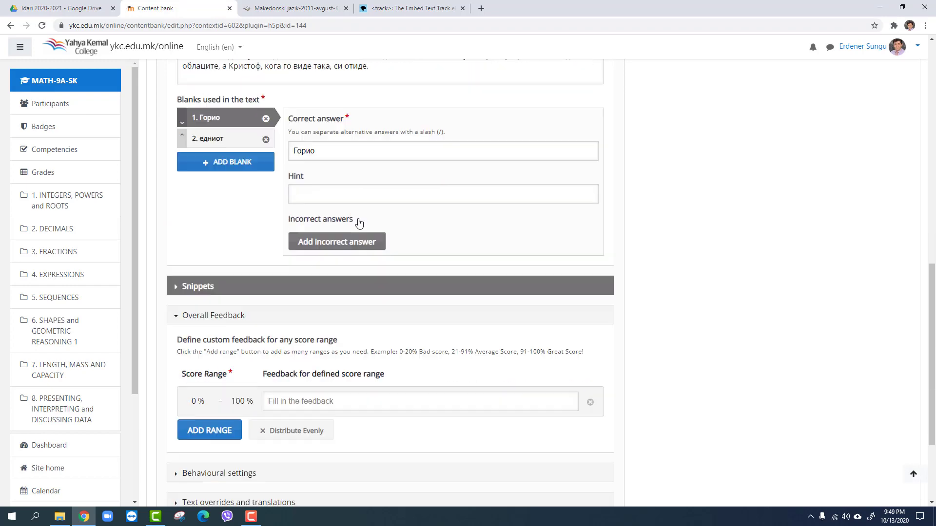
{"action": "scroll", "coordinate": [359, 223], "scroll_direction": "down", "scroll_amount": 4}
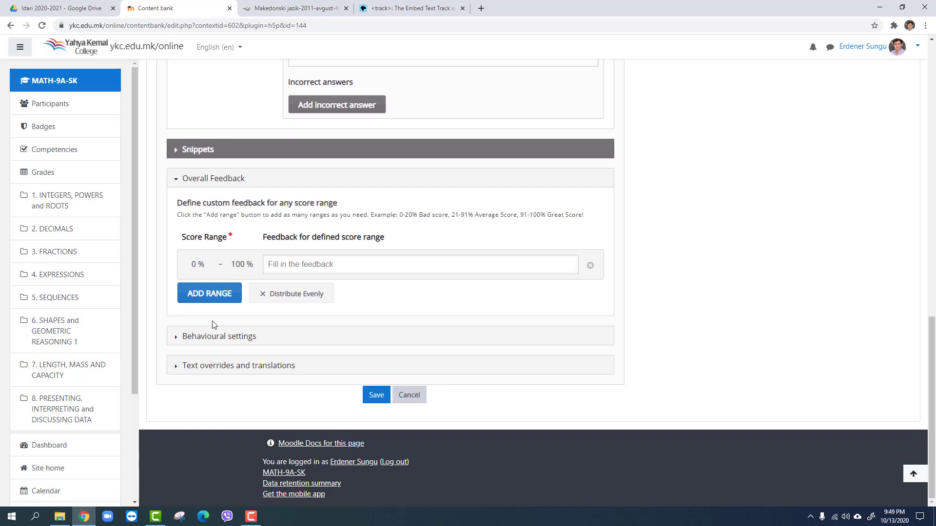
{"action": "left_click", "coordinate": [197, 344]}
{"action": "scroll", "coordinate": [292, 276], "scroll_direction": "down", "scroll_amount": 3}
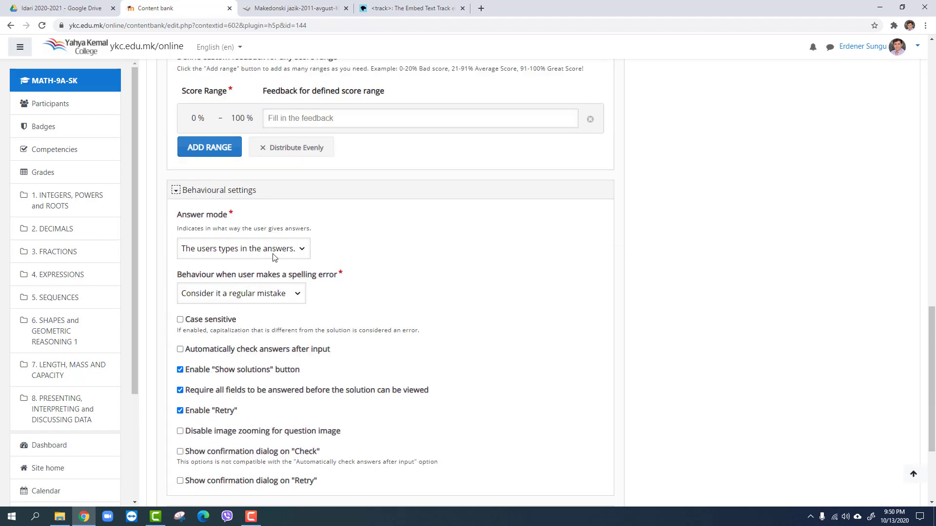
Set the exercise's answer mode to "The users selects from options."
{"action": "scroll", "coordinate": [382, 224], "scroll_direction": "up", "scroll_amount": 10}
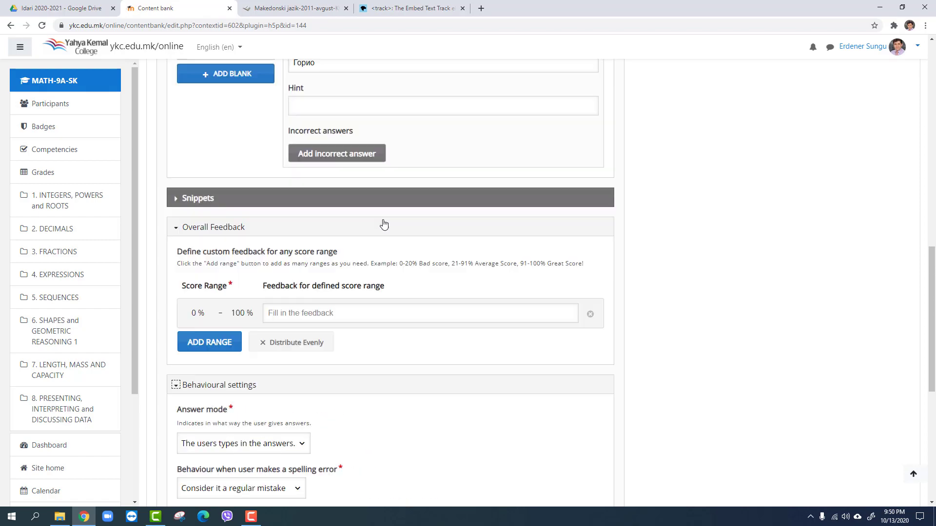
{"action": "scroll", "coordinate": [379, 212], "scroll_direction": "up", "scroll_amount": 1}
{"action": "scroll", "coordinate": [330, 189], "scroll_direction": "down", "scroll_amount": 2}
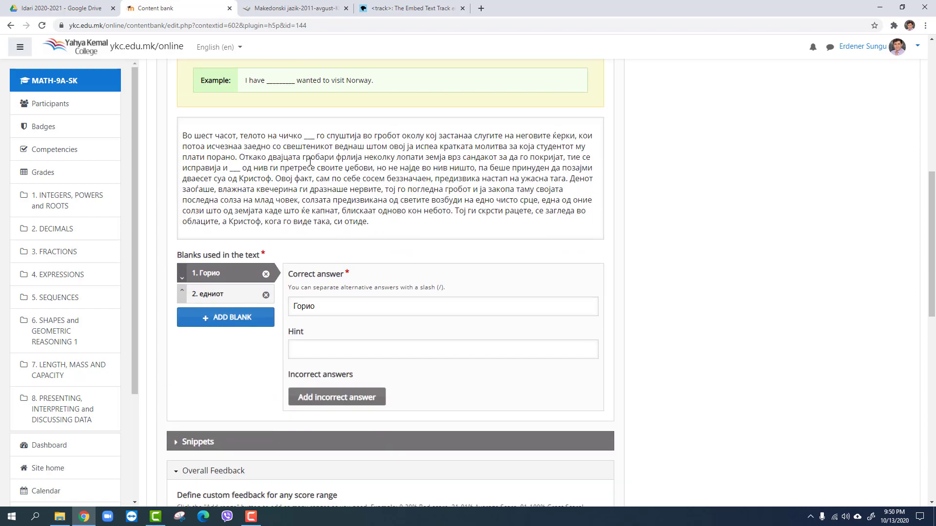
{"action": "scroll", "coordinate": [301, 159], "scroll_direction": "down", "scroll_amount": 9}
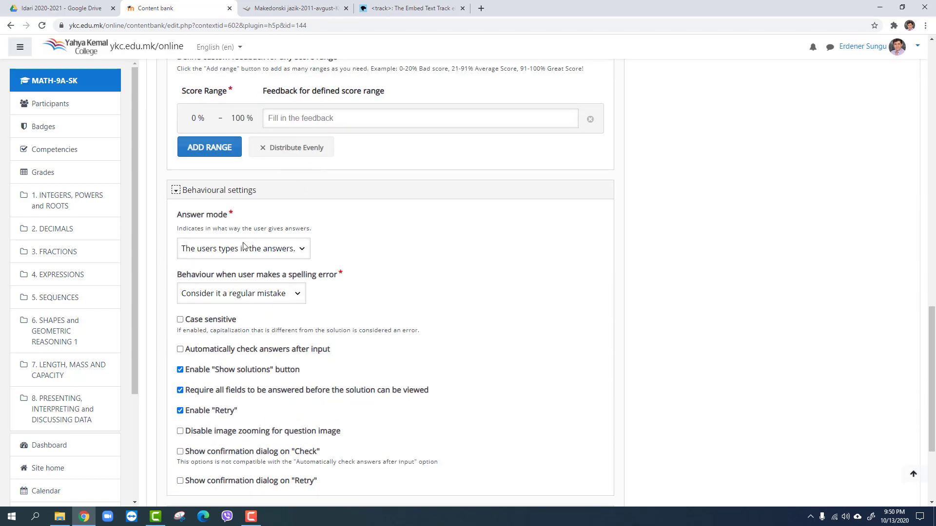
{"action": "left_click", "coordinate": [241, 249]}
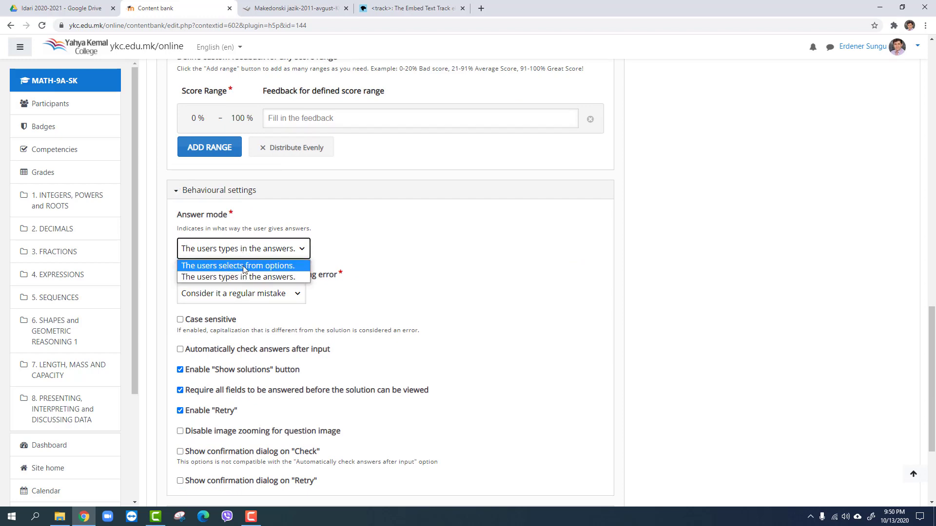
{"action": "left_click", "coordinate": [244, 266]}
Add two incorrect answers to the first blank, "Горио", with 2 as the text of the first one
{"action": "scroll", "coordinate": [411, 168], "scroll_direction": "up", "scroll_amount": 6}
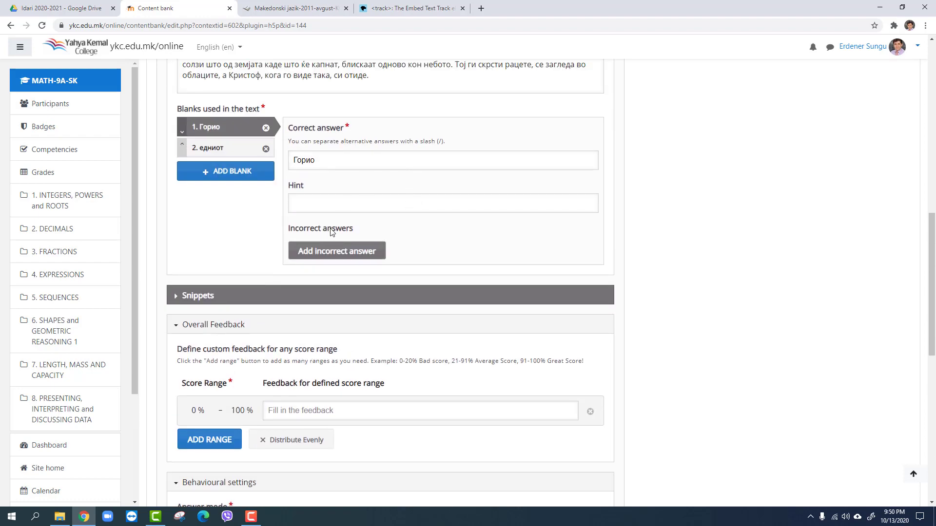
{"action": "left_click", "coordinate": [350, 253]}
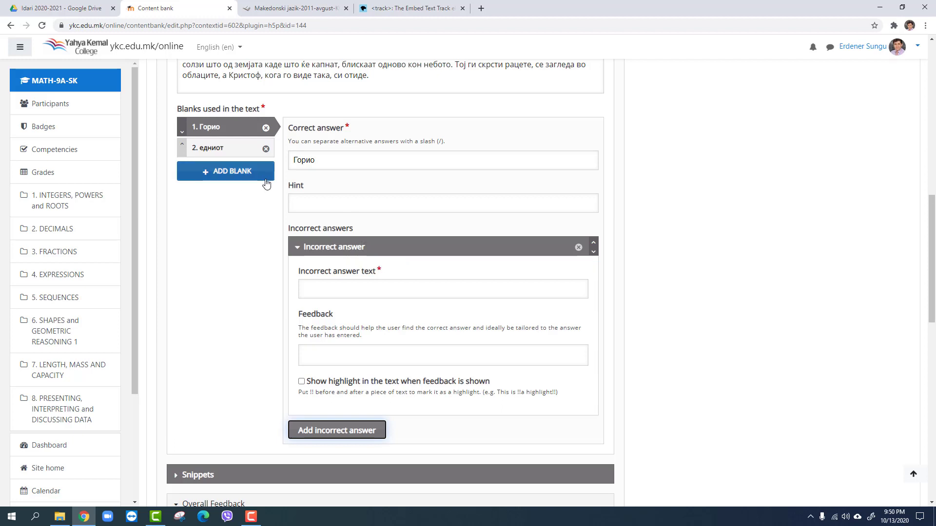
{"action": "left_click", "coordinate": [345, 290]}
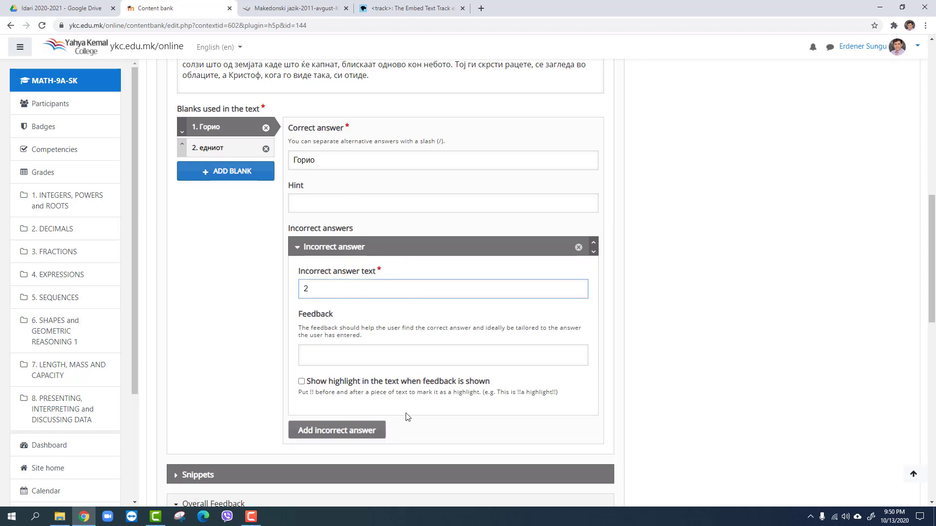
{"action": "left_click", "coordinate": [349, 434]}
{"action": "left_click", "coordinate": [322, 468]}
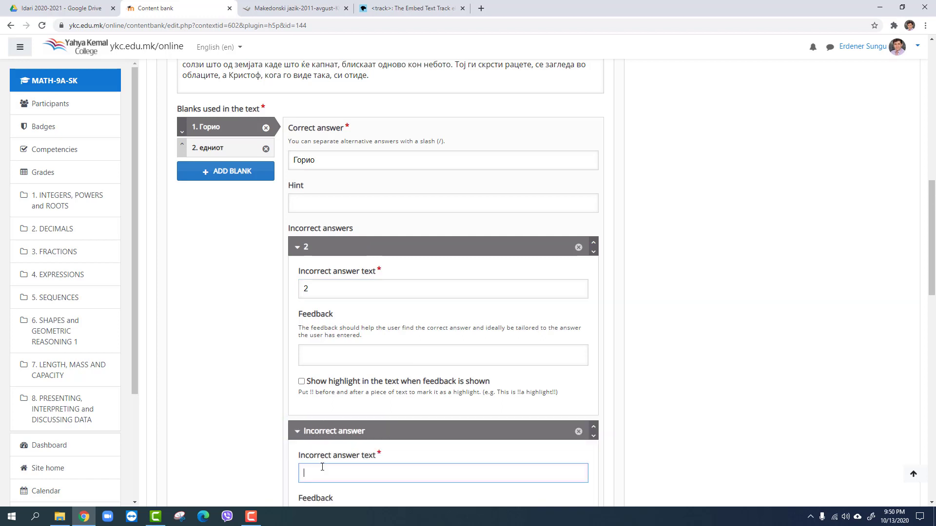
{"action": "type", "text": "2"}
Add two incorrect answers, 5 and 6, to the second blank, "едниот"
{"action": "left_click", "coordinate": [234, 146]}
{"action": "left_click", "coordinate": [325, 257]}
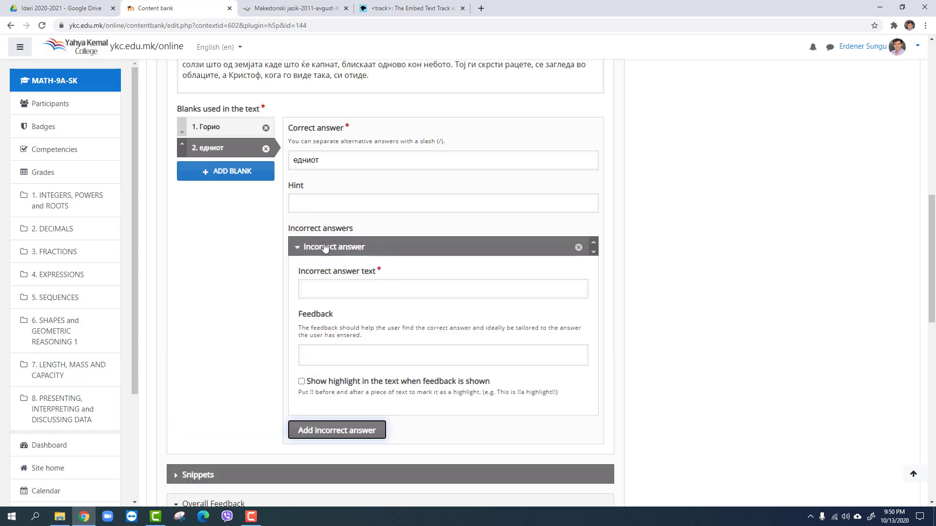
{"action": "left_click", "coordinate": [338, 291]}
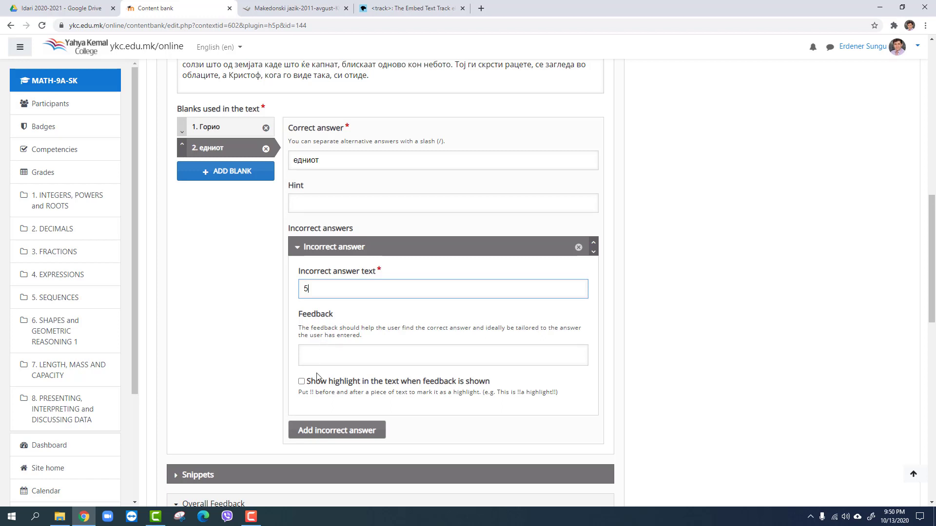
{"action": "type", "text": "5"}
{"action": "left_click", "coordinate": [332, 432]}
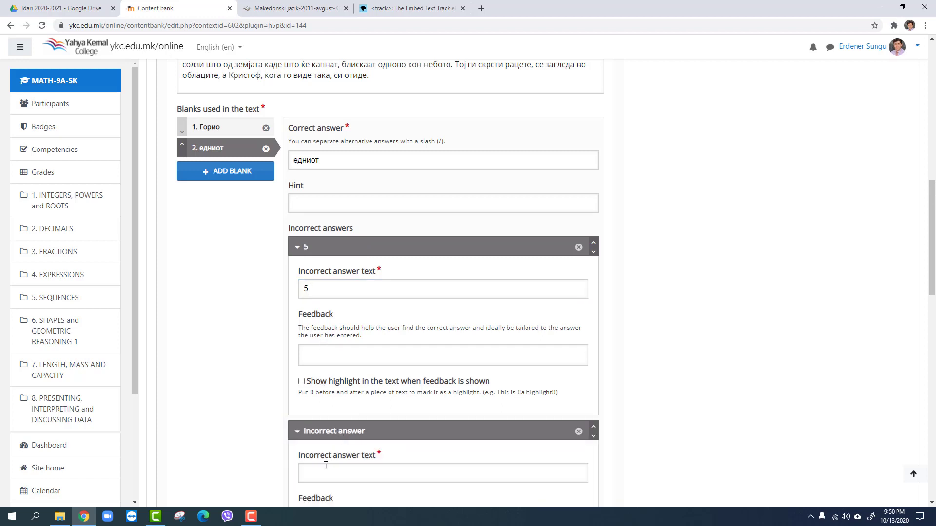
{"action": "left_click", "coordinate": [325, 466]}
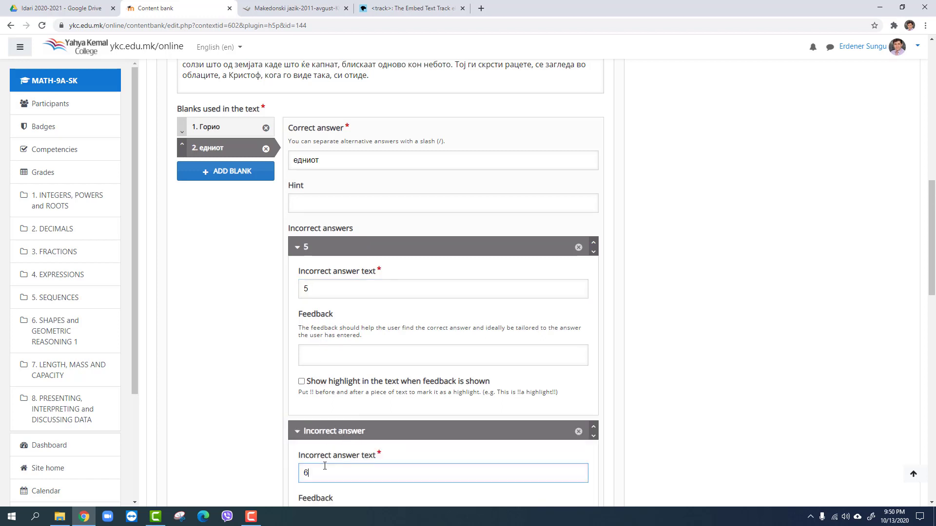
{"action": "scroll", "coordinate": [367, 378], "scroll_direction": "down", "scroll_amount": 3}
{"action": "scroll", "coordinate": [267, 440], "scroll_direction": "down", "scroll_amount": 5}
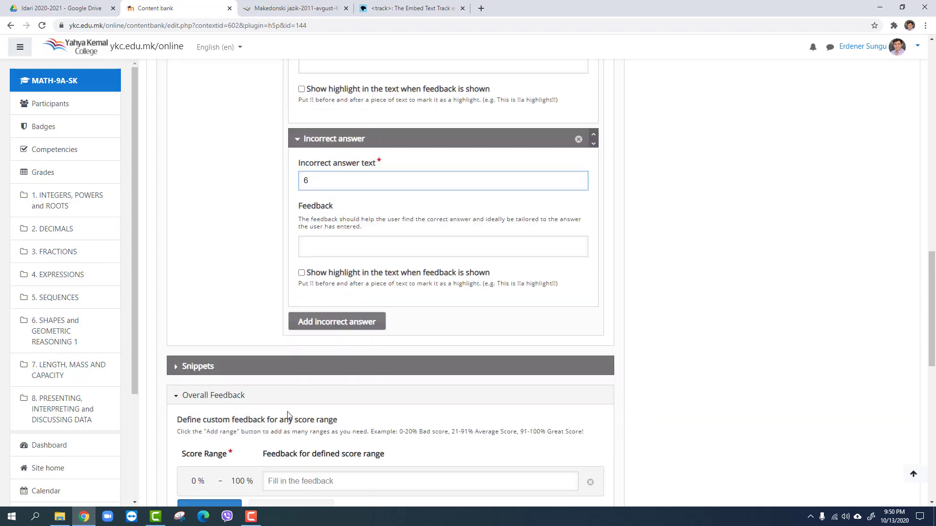
{"action": "scroll", "coordinate": [314, 266], "scroll_direction": "up", "scroll_amount": 12}
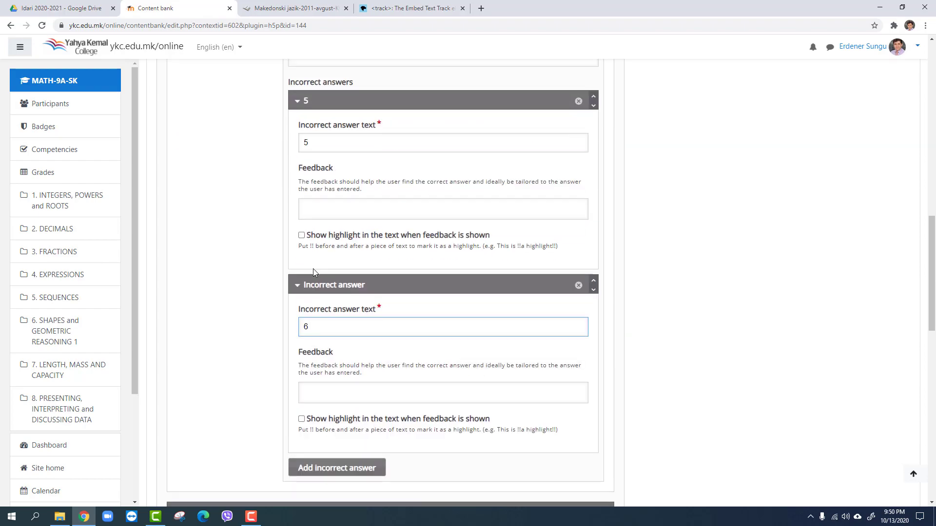
{"action": "scroll", "coordinate": [314, 271], "scroll_direction": "down", "scroll_amount": 6}
{"action": "scroll", "coordinate": [314, 271], "scroll_direction": "down", "scroll_amount": 14}
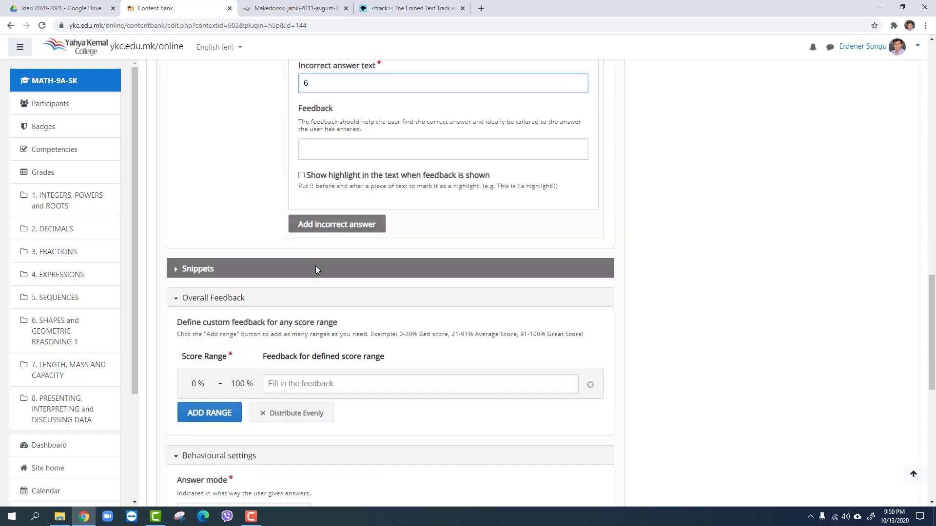
Save the exercise and check it with the incorrect options 3 and 5 selected in the two blanks
{"action": "left_click", "coordinate": [375, 449]}
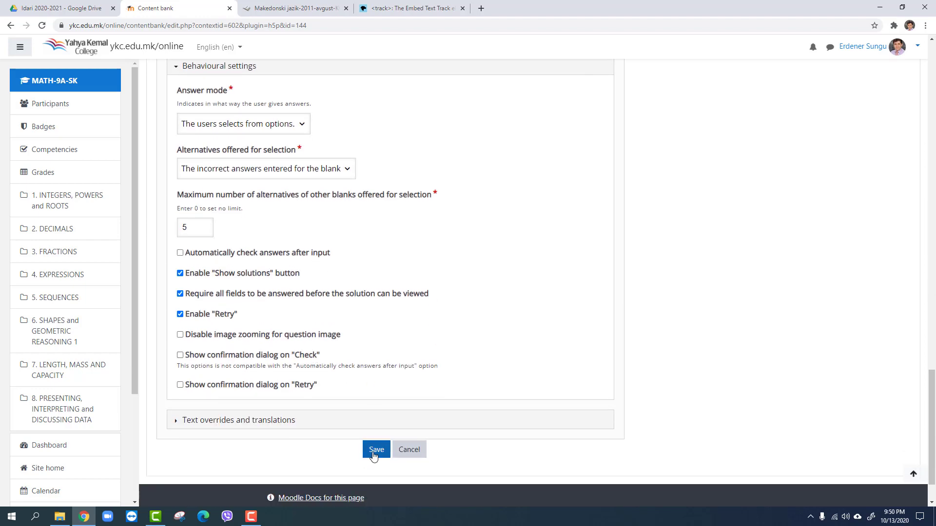
{"action": "scroll", "coordinate": [408, 266], "scroll_direction": "up", "scroll_amount": 15}
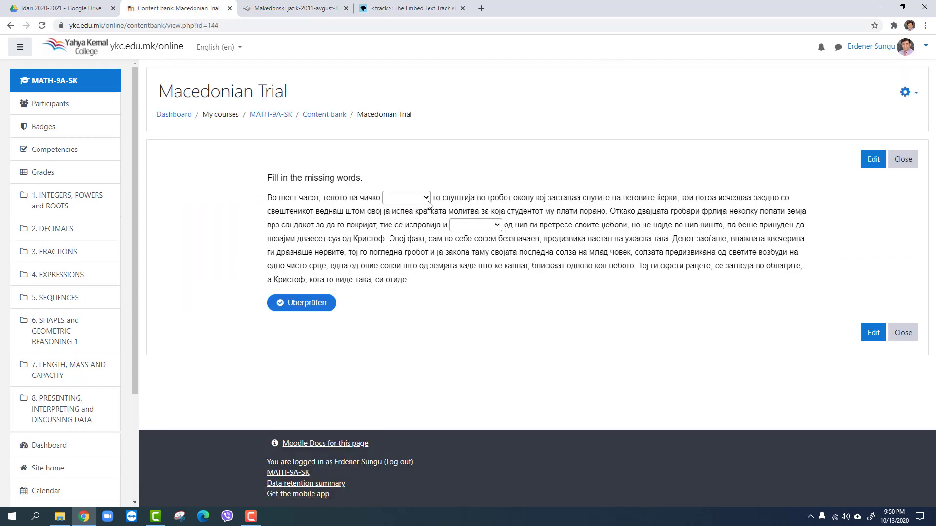
{"action": "left_click", "coordinate": [427, 199]}
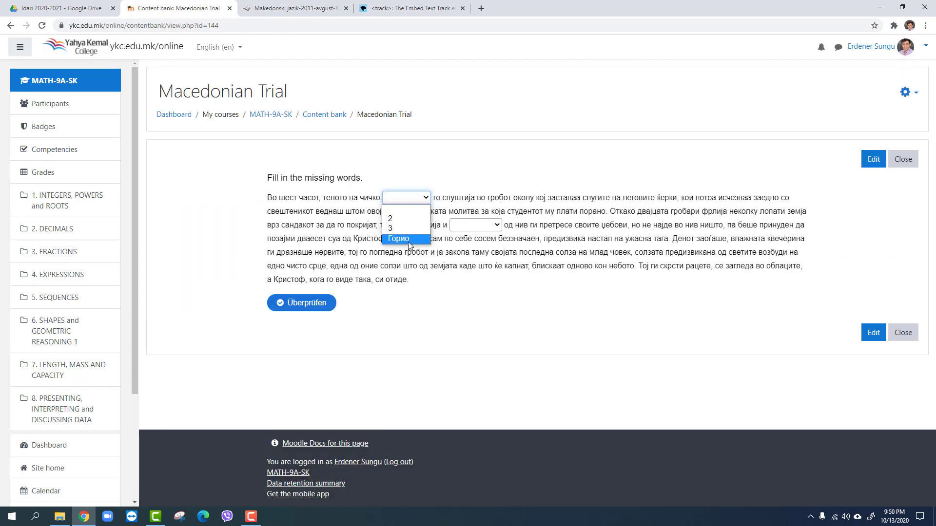
{"action": "left_click", "coordinate": [404, 228]}
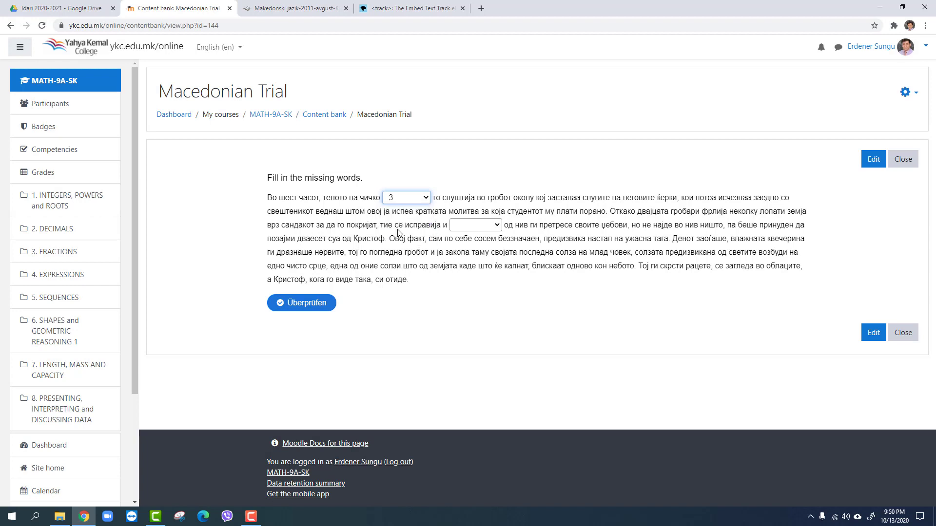
{"action": "left_click", "coordinate": [464, 228]}
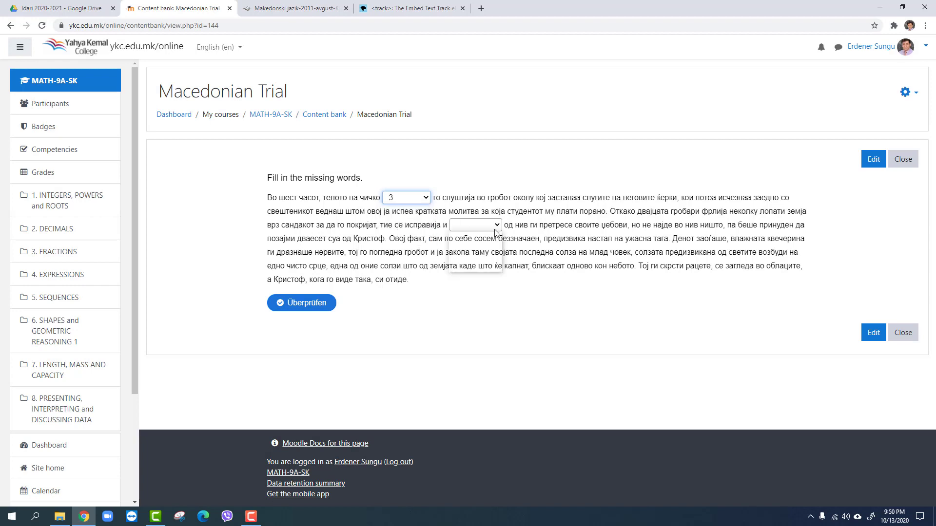
{"action": "left_click", "coordinate": [467, 255]}
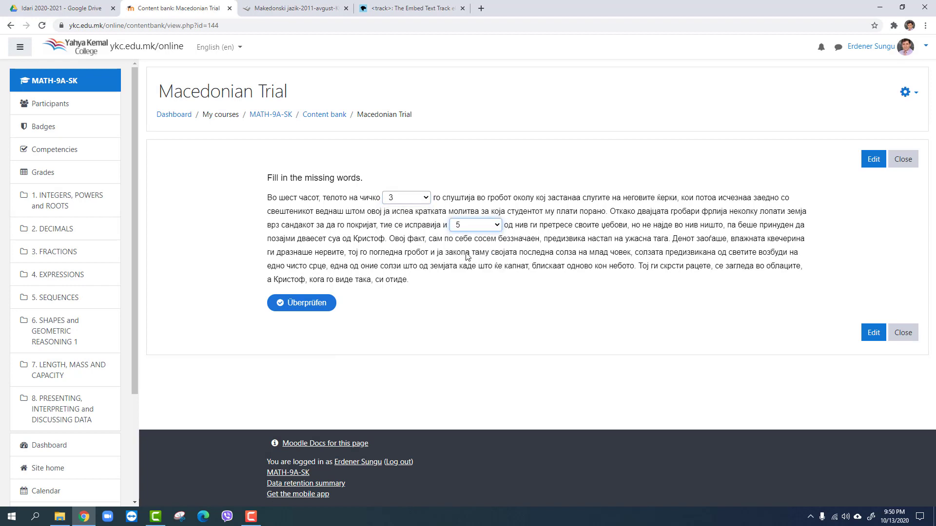
{"action": "left_click", "coordinate": [313, 303]}
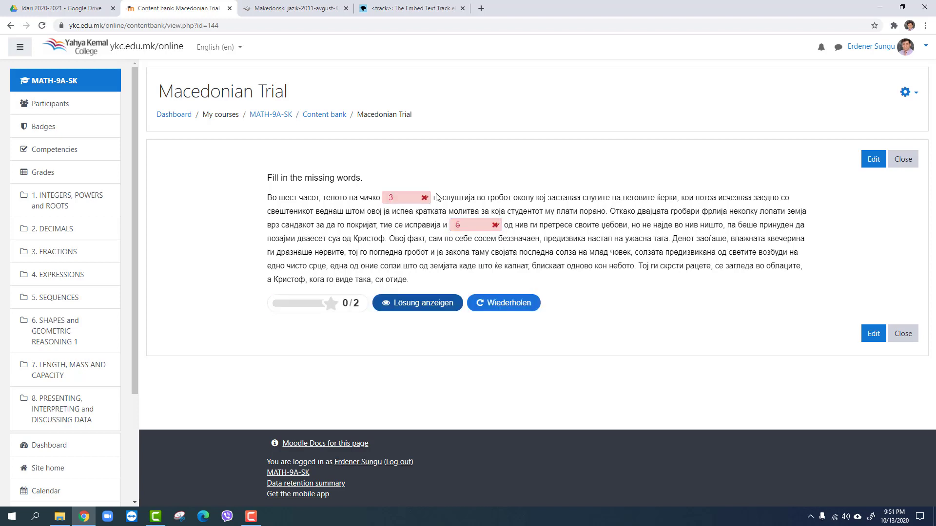
Retry the exercise with "Горио" and "едниот" selected in the blanks and check the answers
{"action": "left_click", "coordinate": [505, 302]}
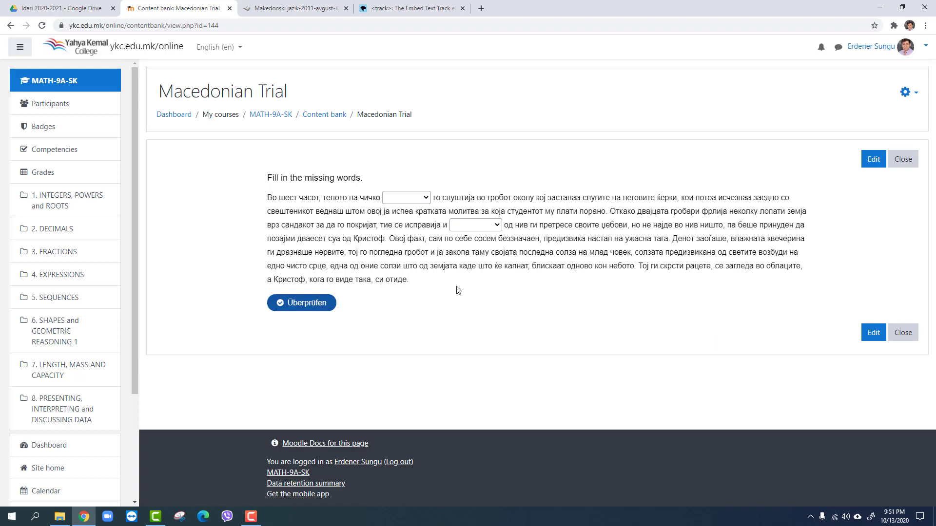
{"action": "left_click", "coordinate": [425, 198]}
{"action": "left_click", "coordinate": [397, 238]}
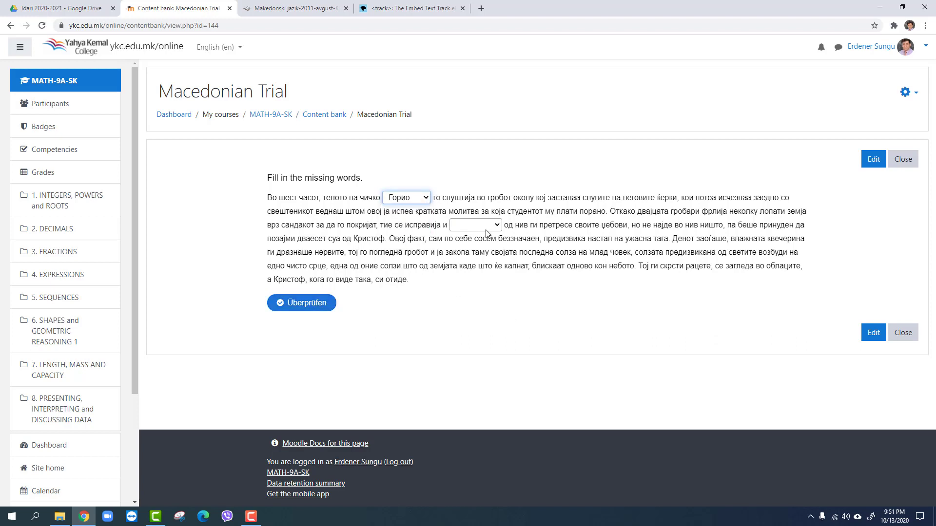
{"action": "left_click", "coordinate": [499, 226]}
{"action": "left_click", "coordinate": [458, 250]}
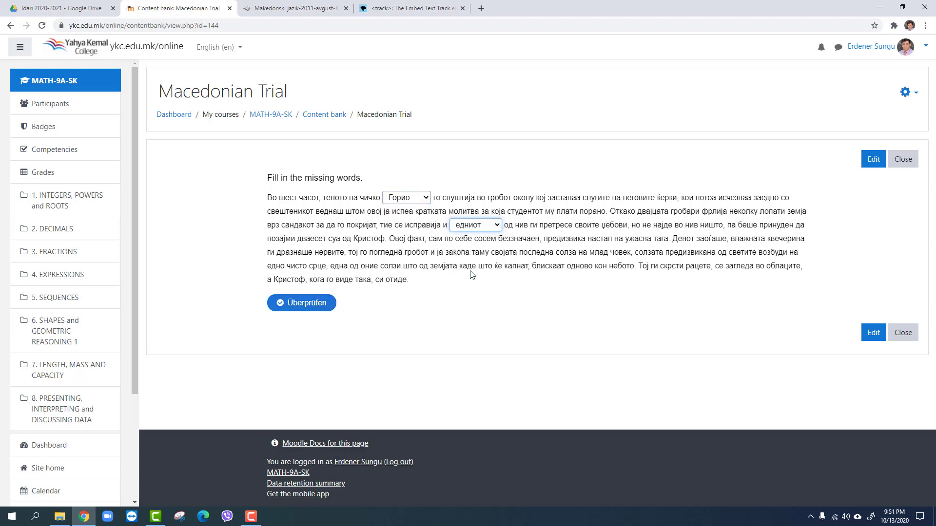
{"action": "left_click", "coordinate": [300, 303]}
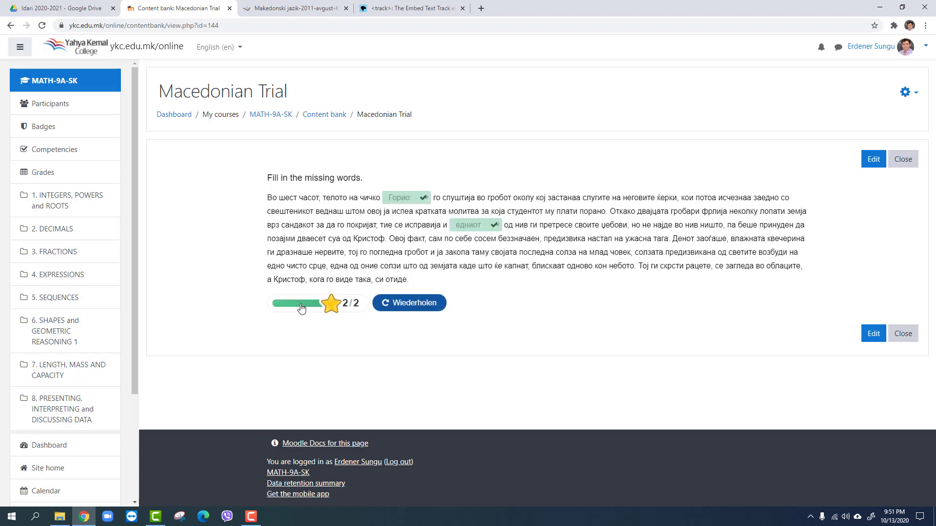
Reopen the exercise for editing and change its text overrides and translations language to English
{"action": "left_click", "coordinate": [874, 160]}
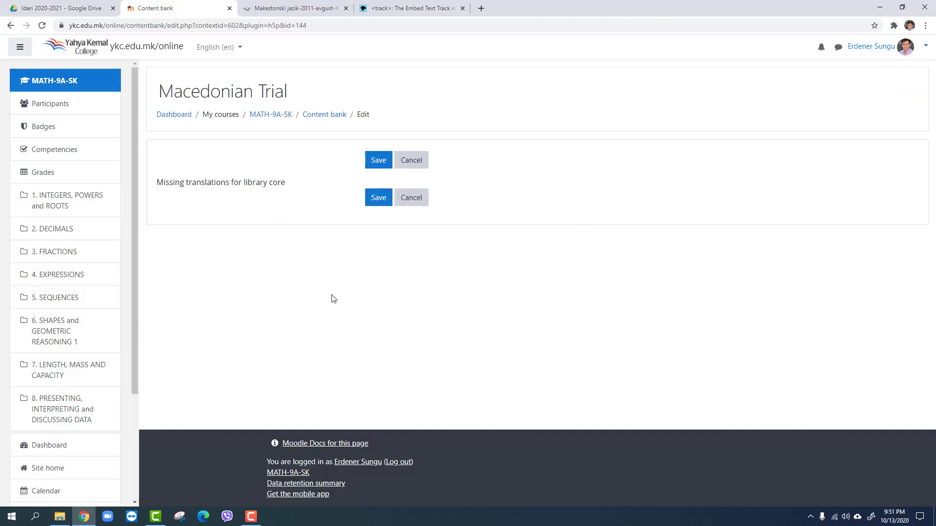
{"action": "scroll", "coordinate": [297, 249], "scroll_direction": "down", "scroll_amount": 9}
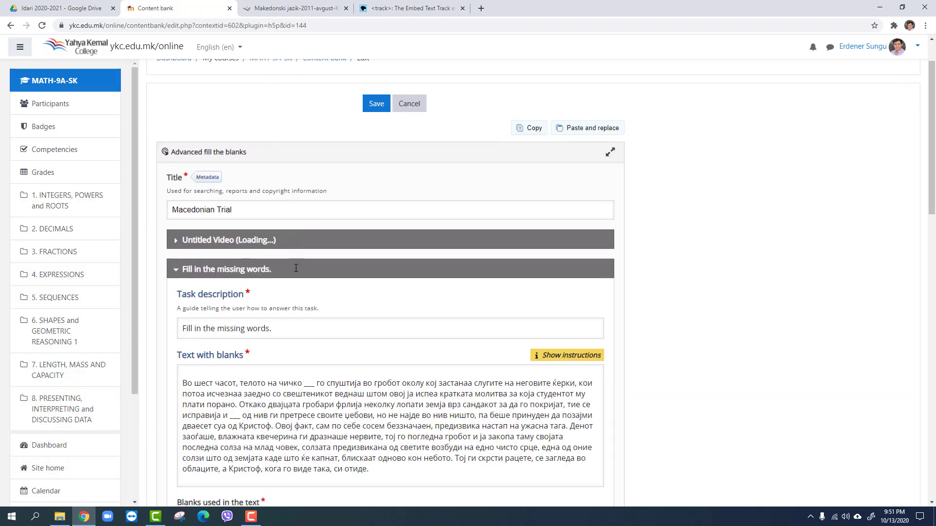
{"action": "scroll", "coordinate": [288, 249], "scroll_direction": "down", "scroll_amount": 13}
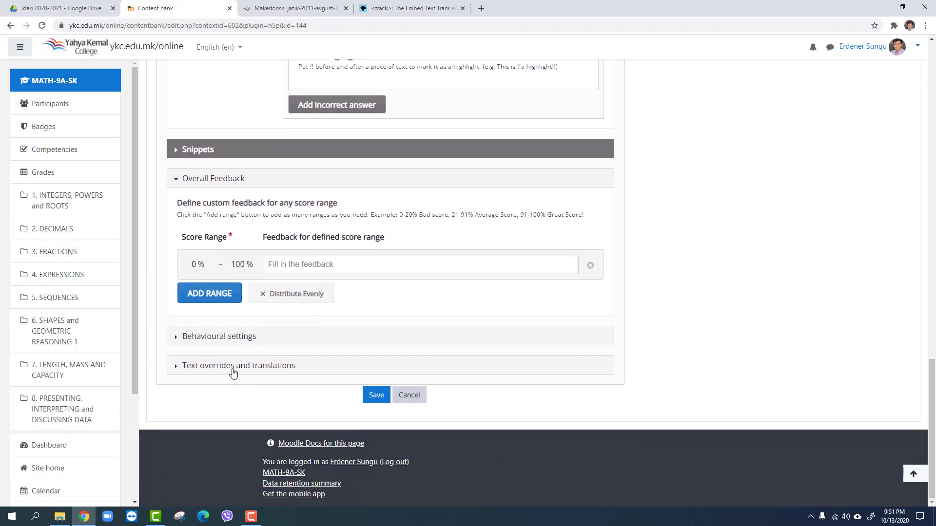
{"action": "left_click", "coordinate": [212, 369]}
{"action": "scroll", "coordinate": [322, 317], "scroll_direction": "down", "scroll_amount": 2}
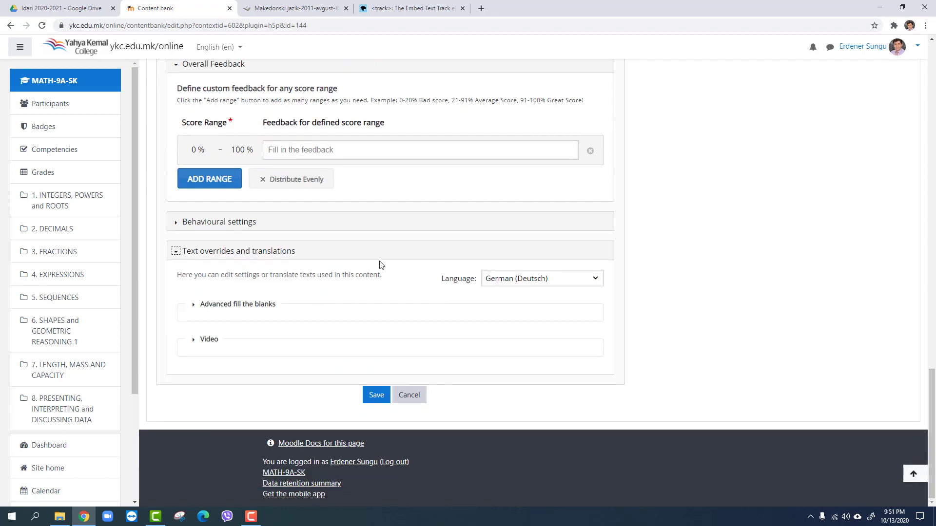
{"action": "left_click", "coordinate": [514, 287]}
{"action": "left_click", "coordinate": [511, 290]}
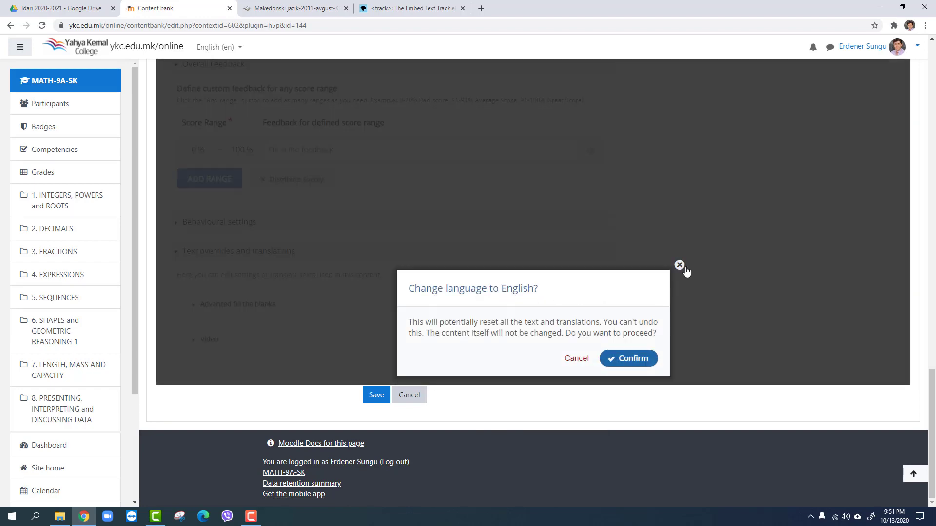
{"action": "left_click", "coordinate": [683, 267]}
{"action": "left_click", "coordinate": [542, 290]}
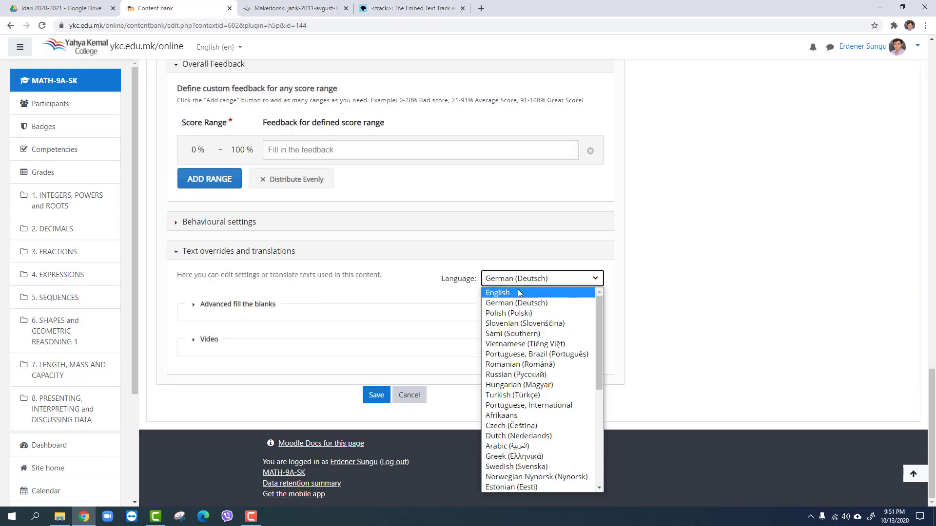
{"action": "left_click", "coordinate": [518, 292]}
{"action": "left_click", "coordinate": [638, 366]}
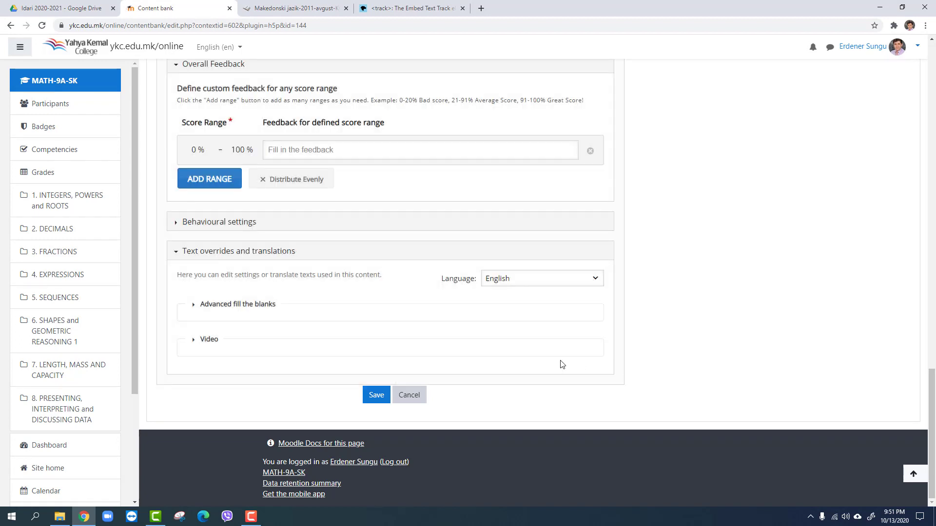
Look through the other available languages, keep English, and save the exercise
{"action": "left_click", "coordinate": [515, 282]}
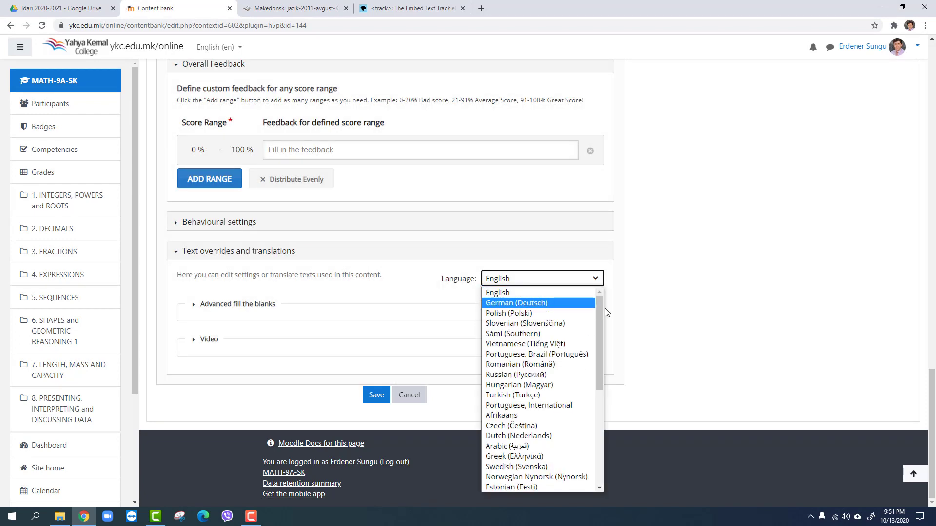
{"action": "mouse_move", "coordinate": [600, 312]}
{"action": "left_mouse_down"}
{"action": "mouse_move", "coordinate": [610, 425]}
{"action": "mouse_move", "coordinate": [590, 298]}
{"action": "left_mouse_up"}
{"action": "left_click", "coordinate": [404, 285]}
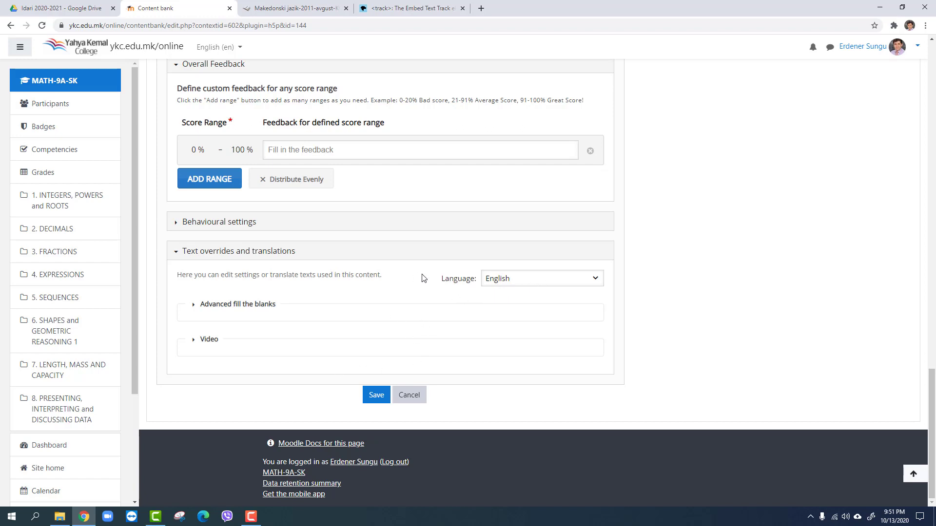
{"action": "left_click", "coordinate": [375, 396]}
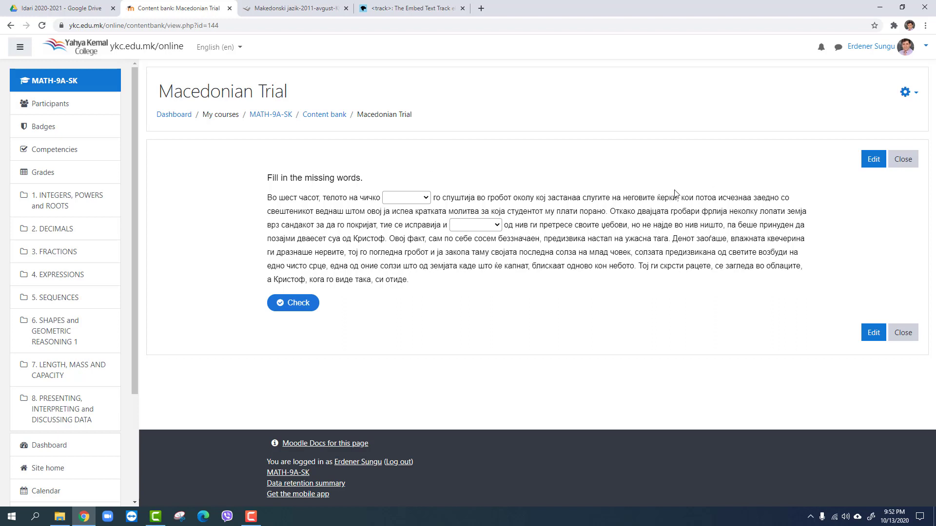
Open the MATH-9C-SK course and turn its editing mode on
{"action": "scroll", "coordinate": [105, 358], "scroll_direction": "down", "scroll_amount": 3}
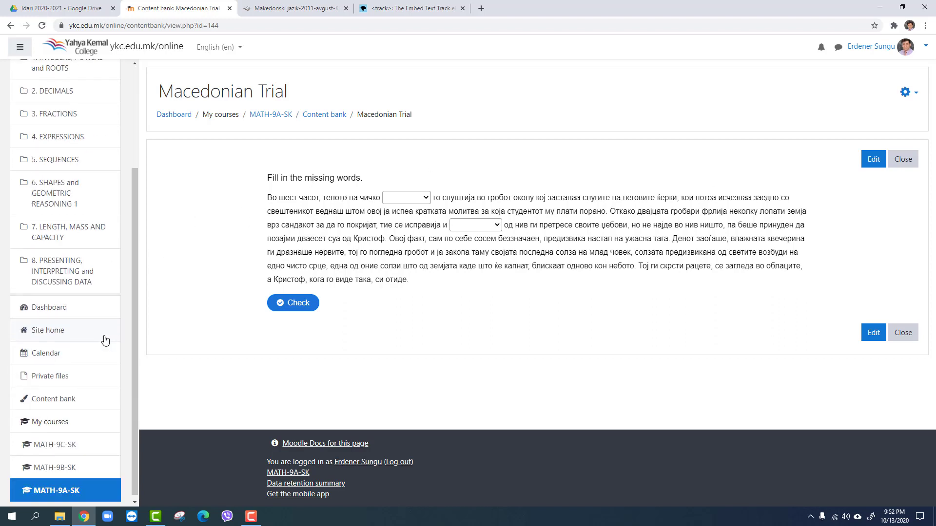
{"action": "left_click", "coordinate": [58, 440]}
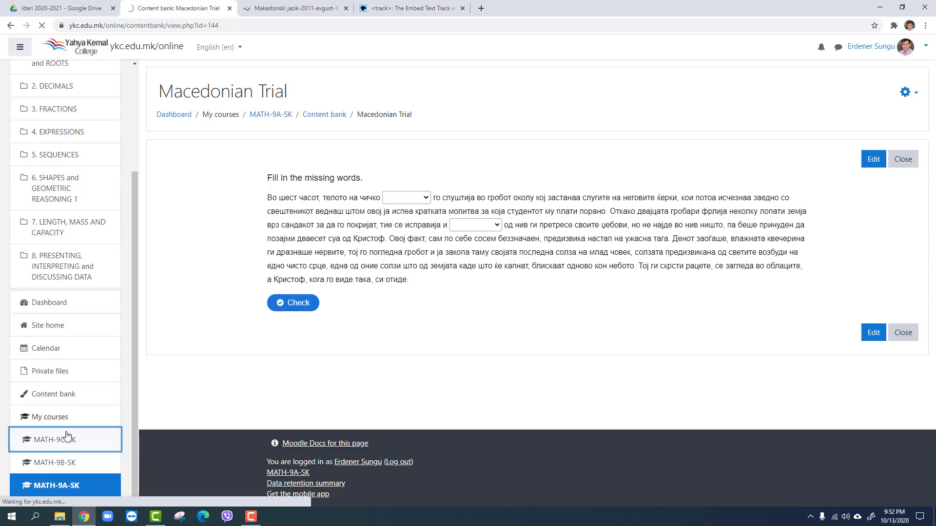
{"action": "scroll", "coordinate": [160, 194], "scroll_direction": "down", "scroll_amount": 5}
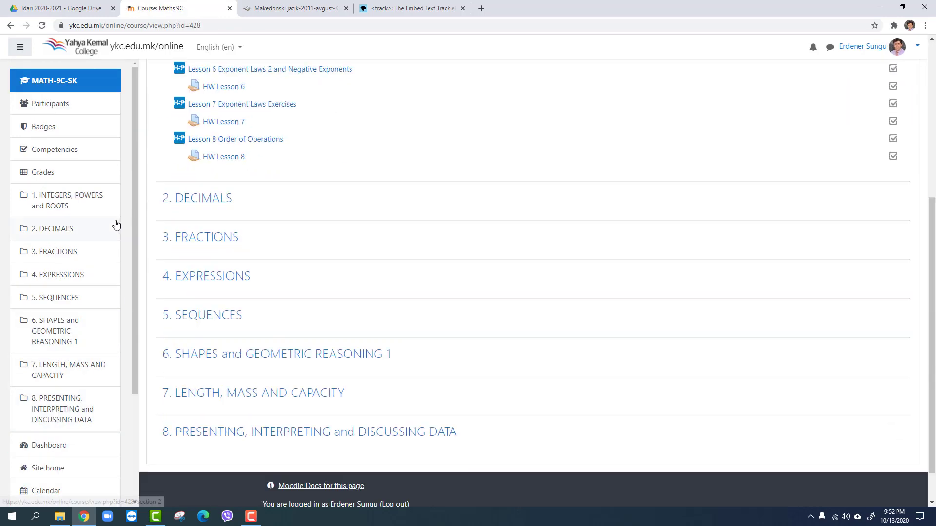
{"action": "scroll", "coordinate": [125, 339], "scroll_direction": "down", "scroll_amount": 3}
{"action": "scroll", "coordinate": [127, 329], "scroll_direction": "up", "scroll_amount": 3}
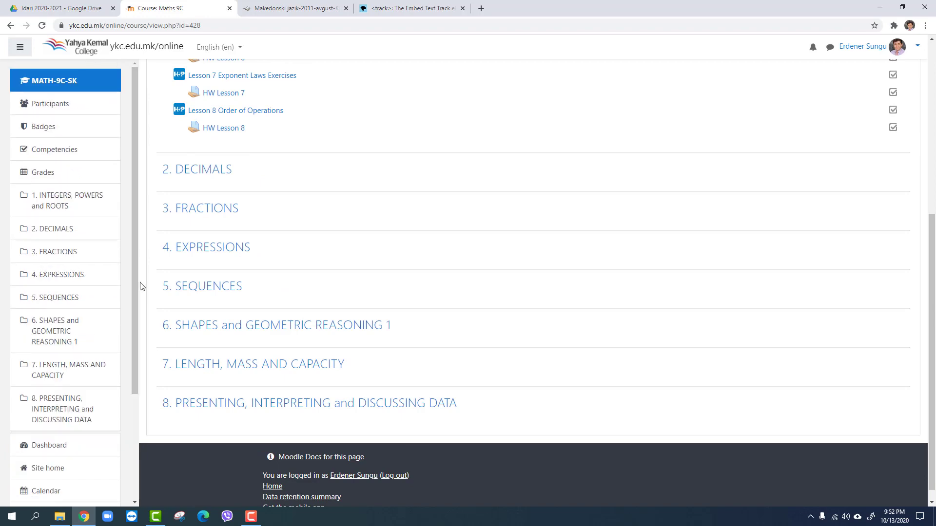
{"action": "scroll", "coordinate": [141, 287], "scroll_direction": "up", "scroll_amount": 5}
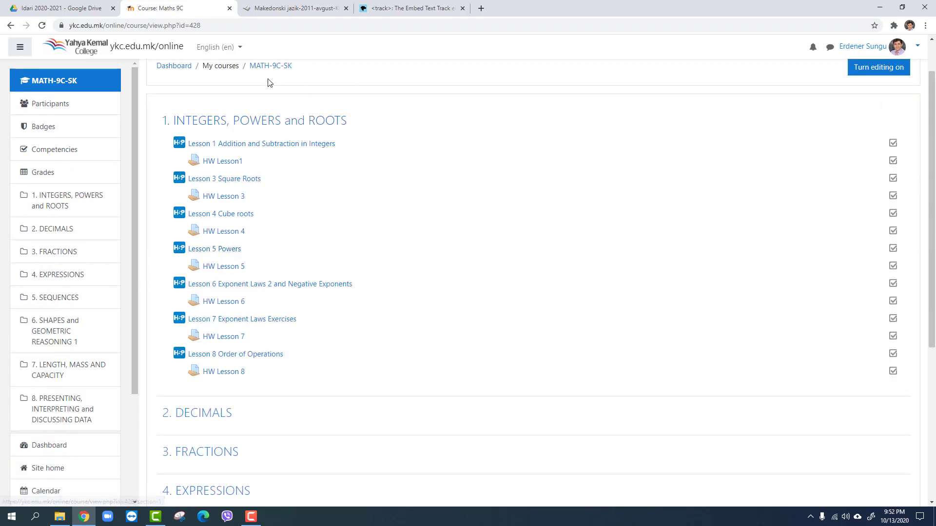
{"action": "scroll", "coordinate": [265, 204], "scroll_direction": "down", "scroll_amount": 5}
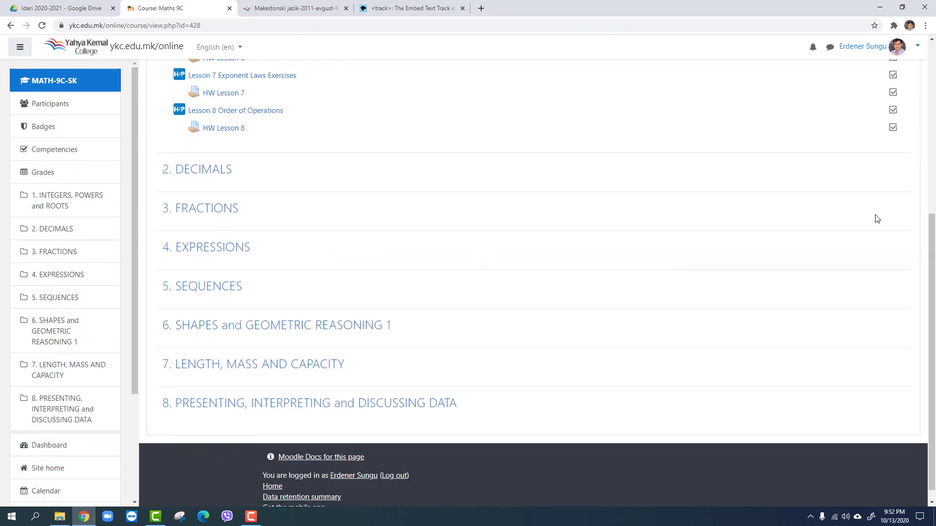
{"action": "scroll", "coordinate": [877, 219], "scroll_direction": "up", "scroll_amount": 5}
{"action": "left_click", "coordinate": [885, 118]}
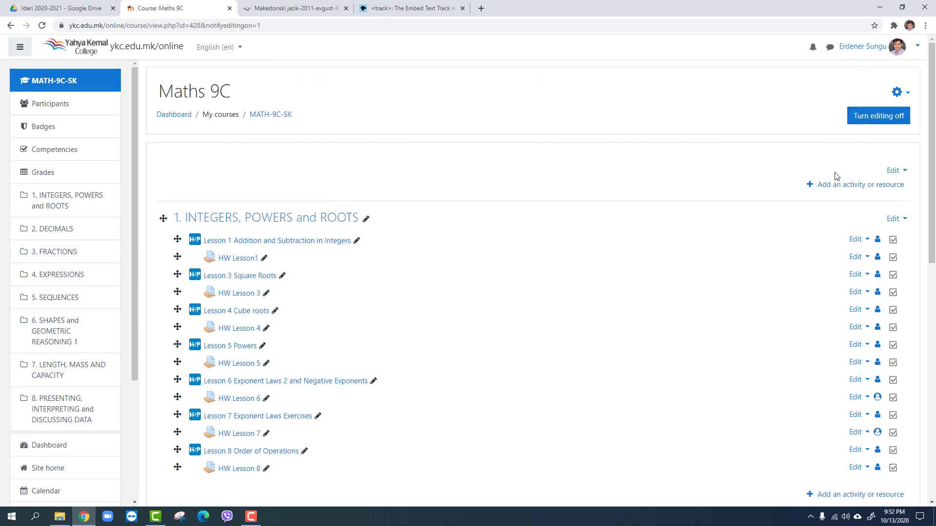
Add a new H5P activity to the general section above "1. INTEGERS, POWERS and ROOTS" and name it "Macedonian Trial"
{"action": "scroll", "coordinate": [785, 229], "scroll_direction": "down", "scroll_amount": 5}
{"action": "scroll", "coordinate": [792, 205], "scroll_direction": "up", "scroll_amount": 4}
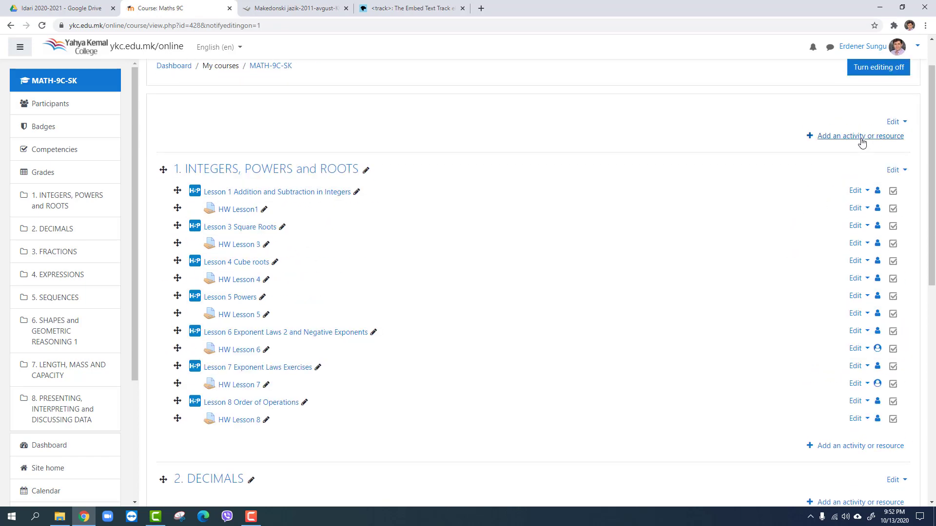
{"action": "left_click", "coordinate": [861, 137]}
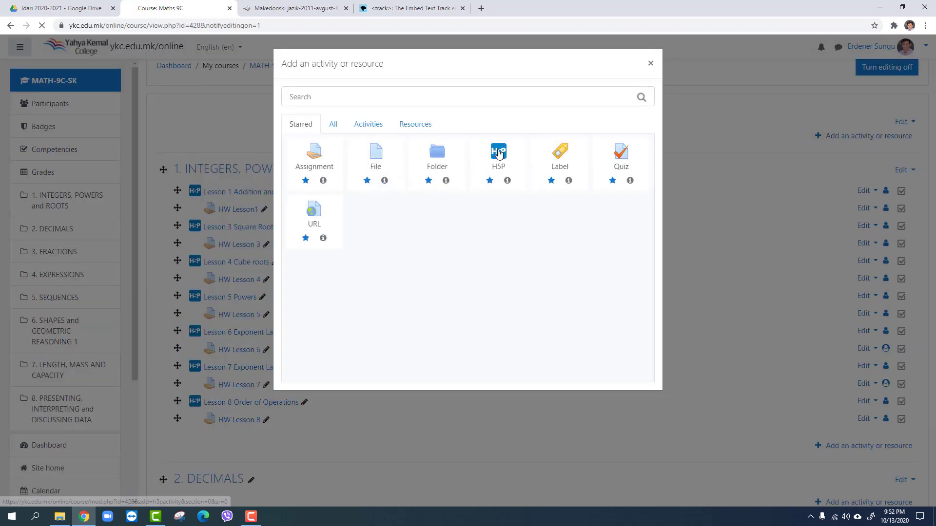
{"action": "left_click", "coordinate": [561, 148]}
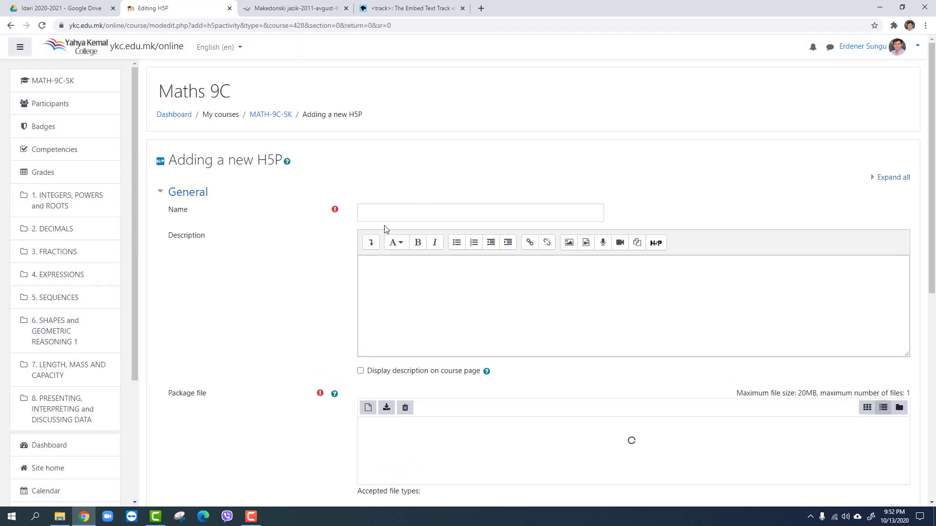
{"action": "left_click", "coordinate": [388, 218]}
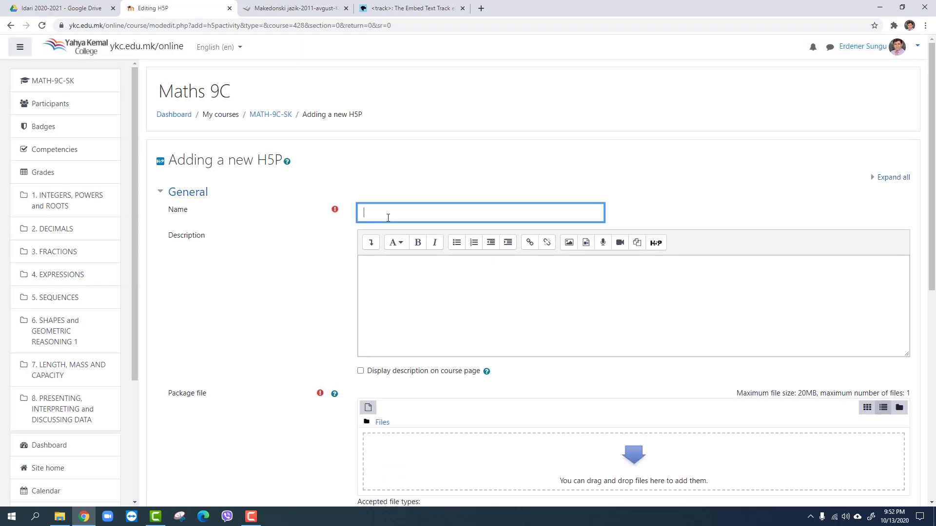
{"action": "type", "text": "Macedonian Trial"}
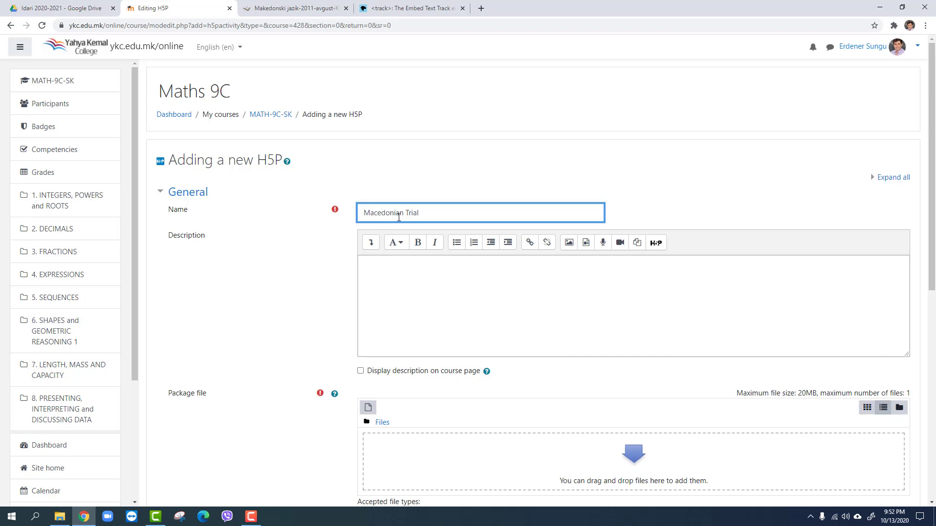
Browse the content bank for the package file, show the Mathematics folders as a detailed list, and open the Maths 9A folder
{"action": "scroll", "coordinate": [385, 218], "scroll_direction": "down", "scroll_amount": 4}
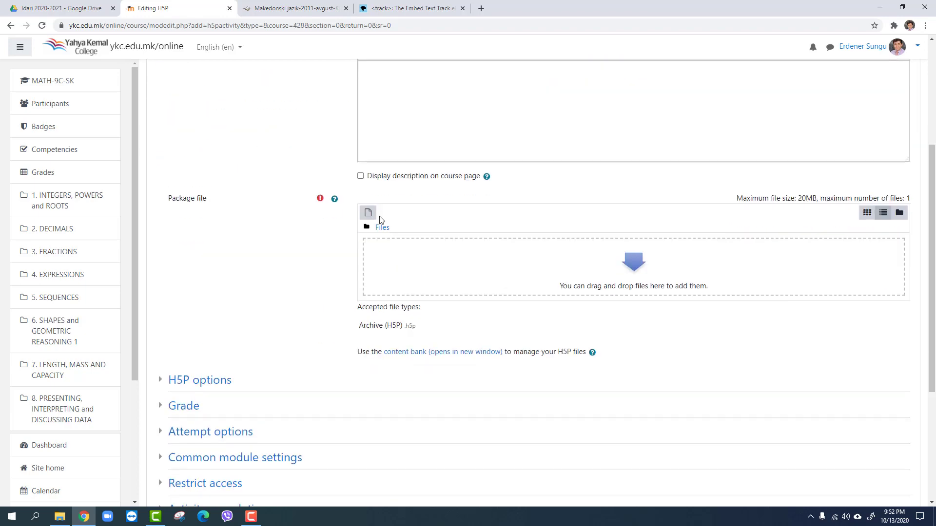
{"action": "left_click", "coordinate": [368, 213]}
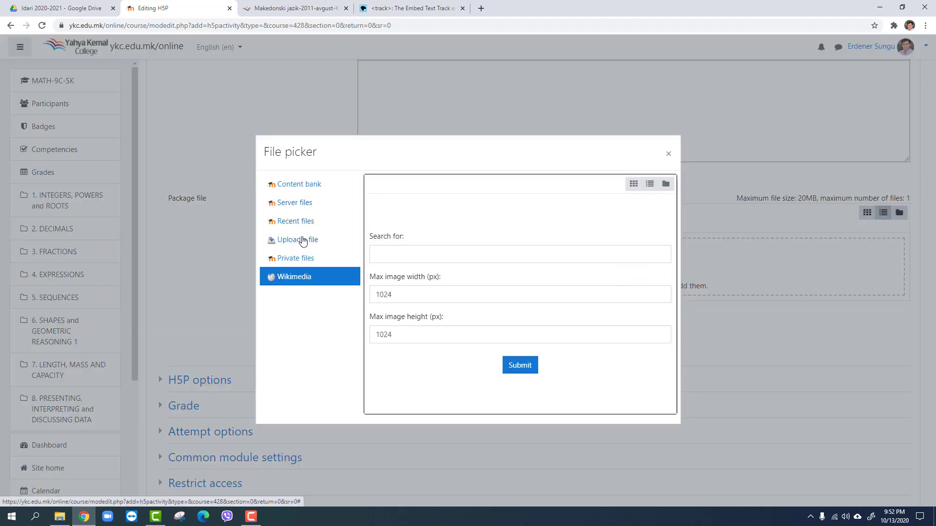
{"action": "left_click", "coordinate": [305, 188]}
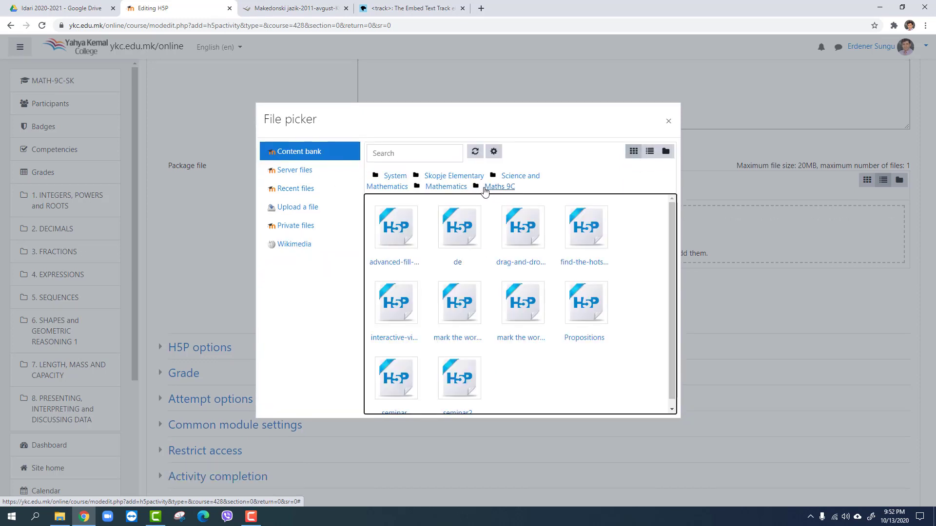
{"action": "left_click", "coordinate": [444, 189]}
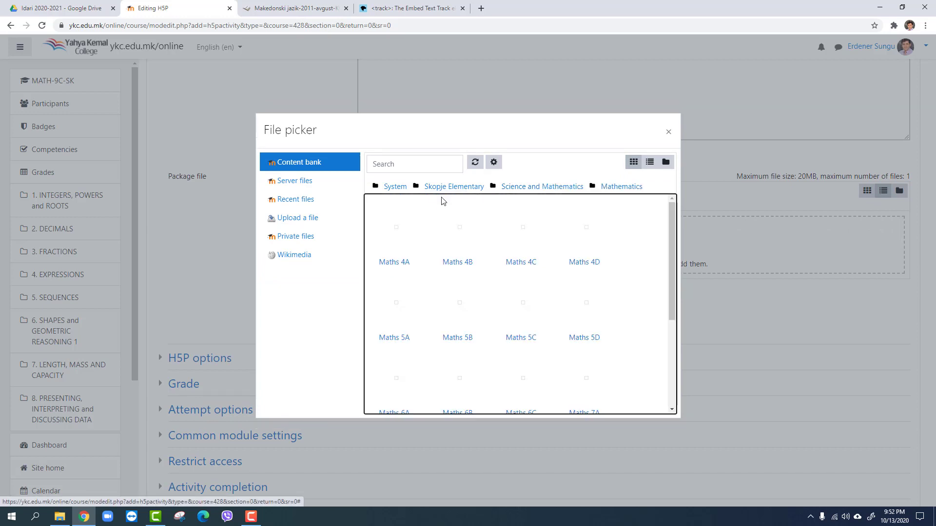
{"action": "scroll", "coordinate": [443, 236], "scroll_direction": "down", "scroll_amount": 5}
{"action": "left_click_drag", "start_coordinate": [674, 308], "coordinate": [706, 364]}
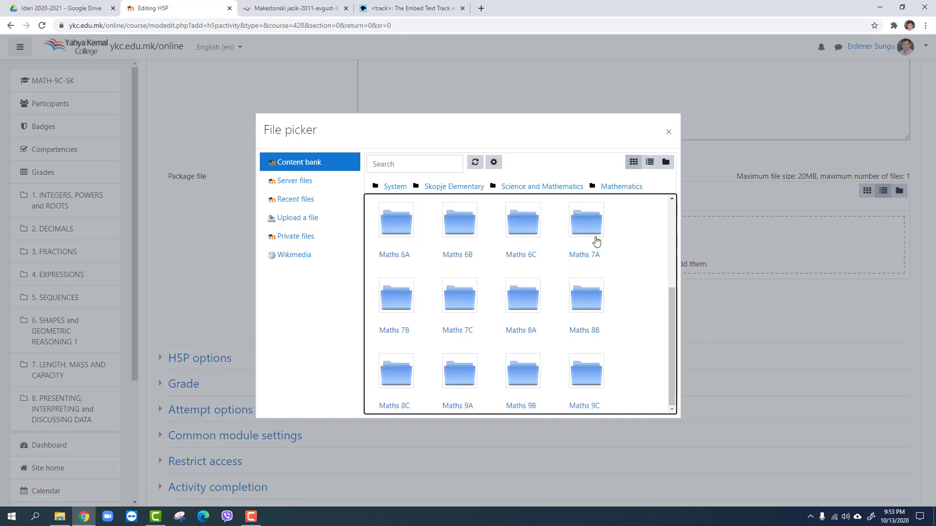
{"action": "scroll", "coordinate": [608, 291], "scroll_direction": "up", "scroll_amount": 2}
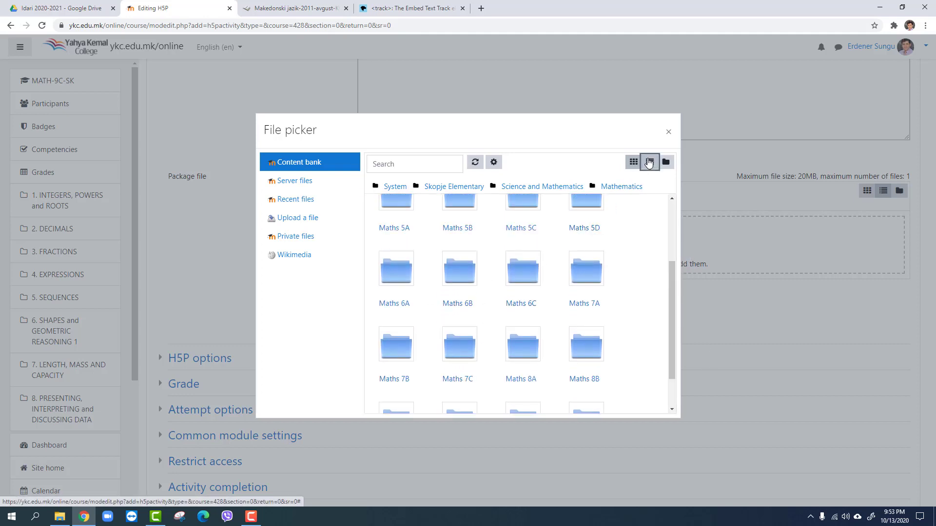
{"action": "left_click", "coordinate": [649, 161]}
{"action": "scroll", "coordinate": [426, 274], "scroll_direction": "down", "scroll_amount": 1}
{"action": "scroll", "coordinate": [426, 297], "scroll_direction": "down", "scroll_amount": 1}
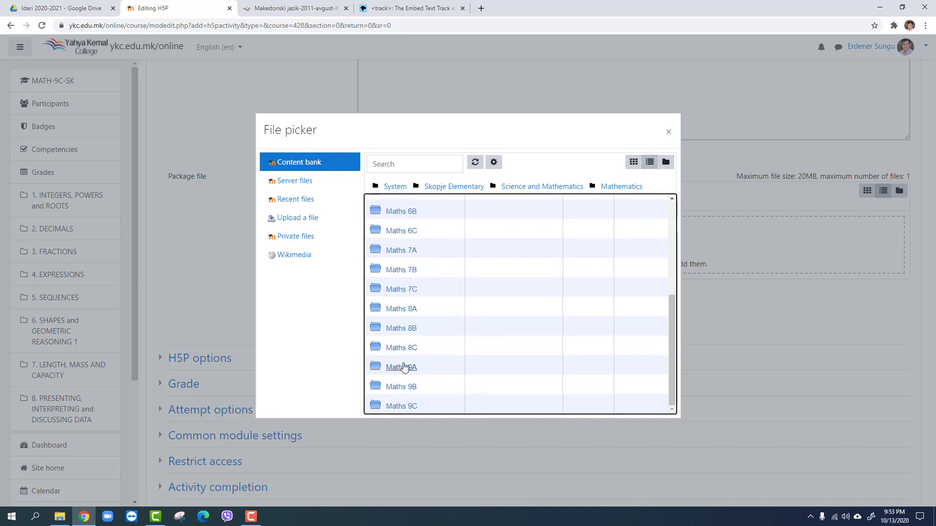
{"action": "left_click", "coordinate": [403, 368]}
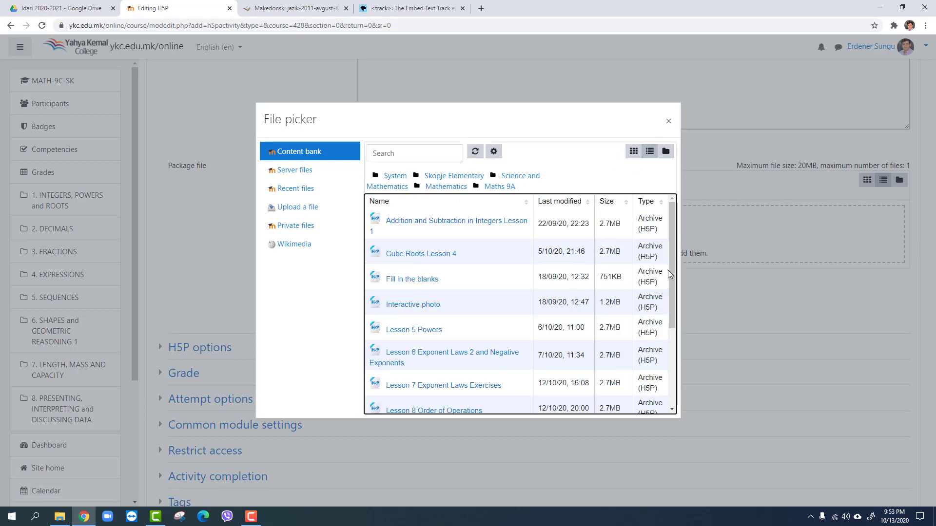
Choose the "Macedonian Trial" file with the capital T and add a copy of it as the package file
{"action": "left_click_drag", "start_coordinate": [670, 269], "coordinate": [679, 368]}
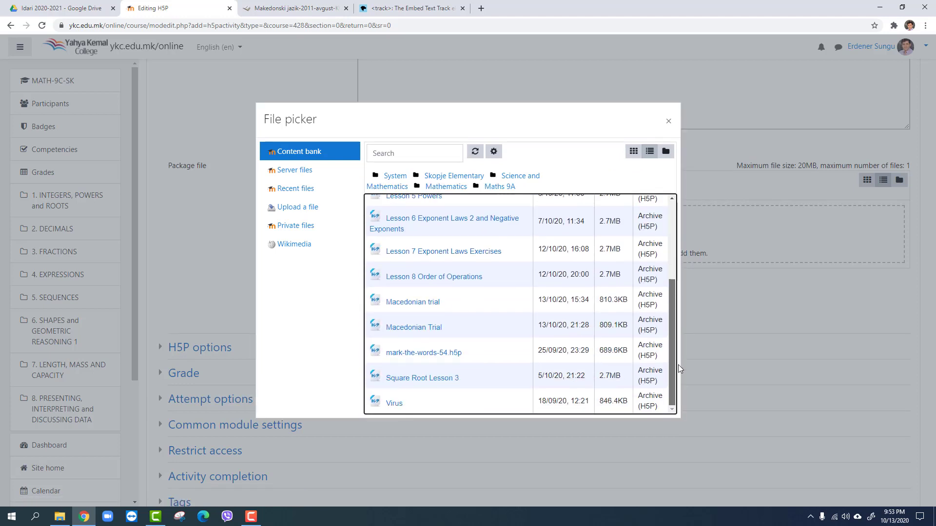
{"action": "left_click", "coordinate": [407, 332]}
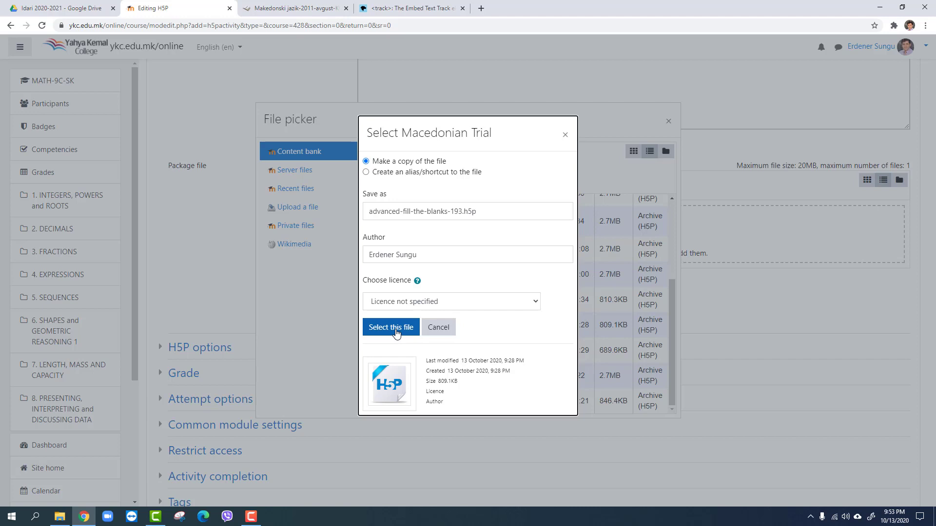
{"action": "left_click", "coordinate": [394, 328]}
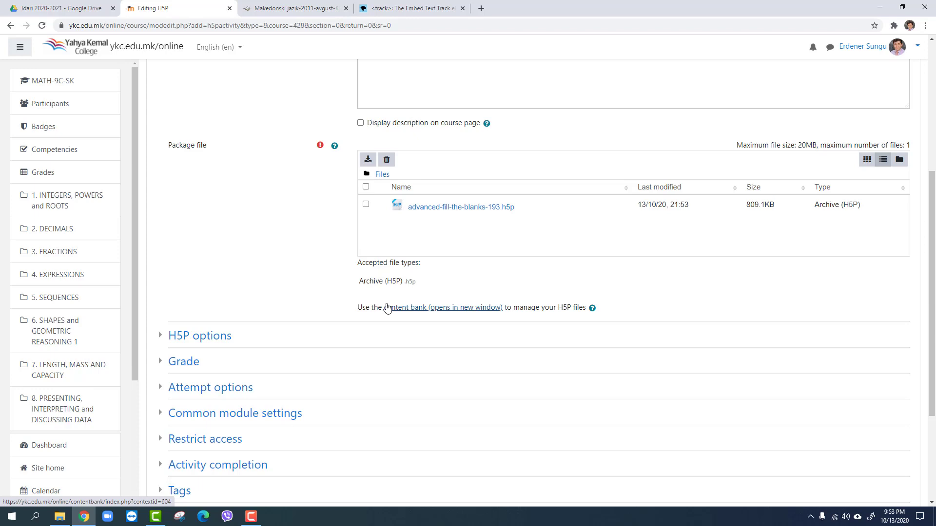
Expand the activity's grade settings and look through the available grade categories without changing the category
{"action": "left_click", "coordinate": [190, 361]}
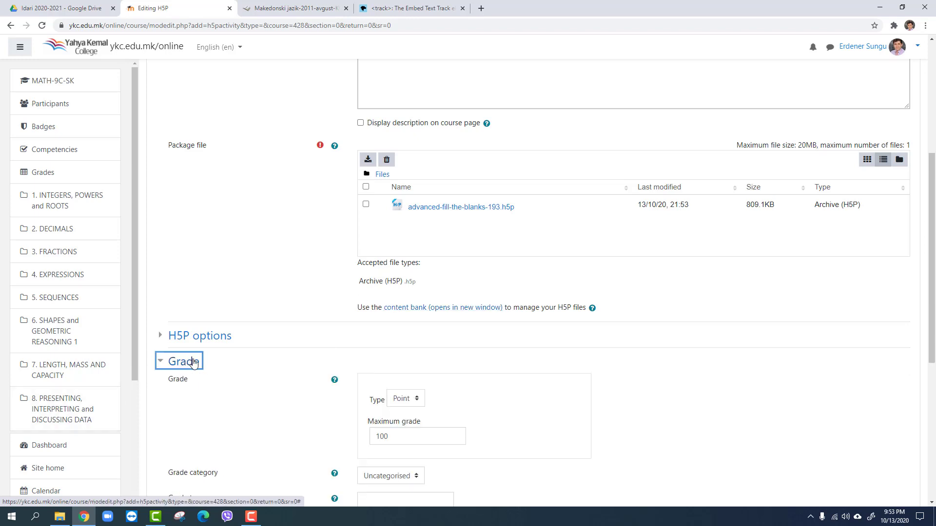
{"action": "scroll", "coordinate": [453, 430], "scroll_direction": "down", "scroll_amount": 2}
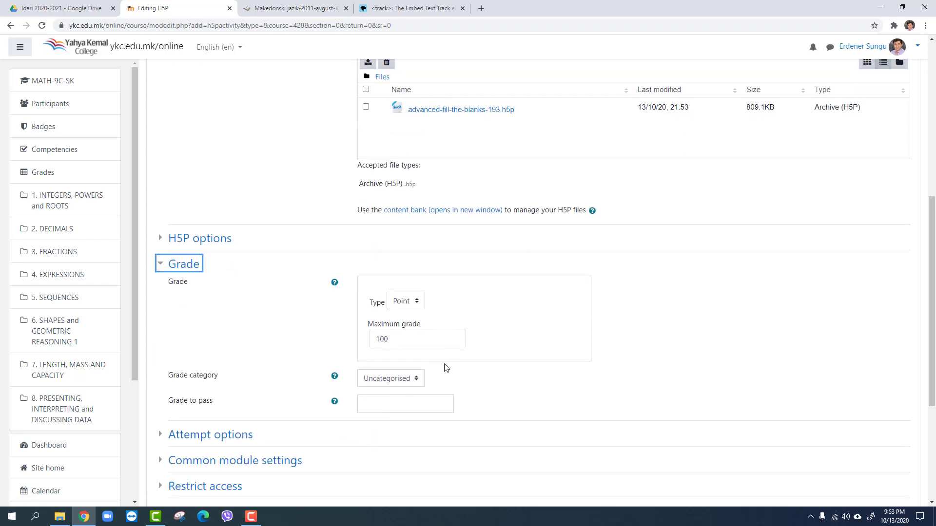
{"action": "left_click", "coordinate": [420, 379]}
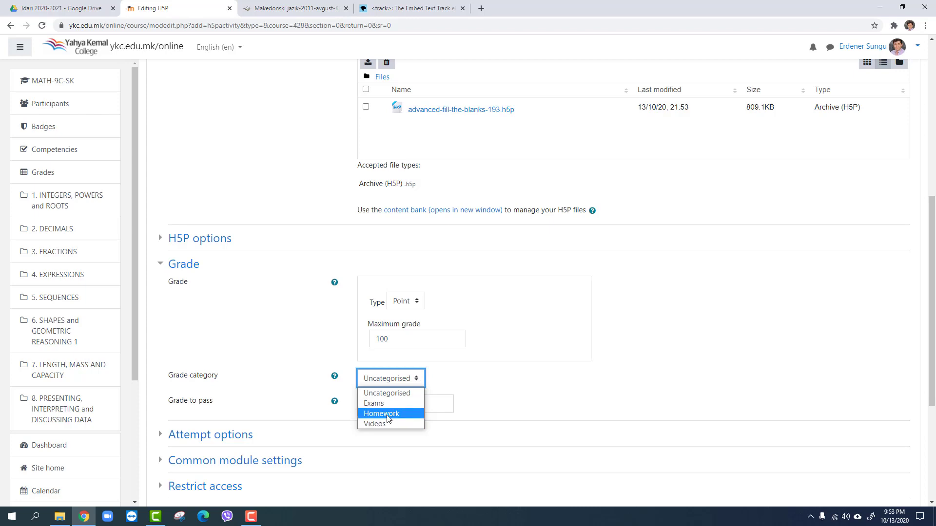
{"action": "left_click", "coordinate": [616, 384]}
{"action": "left_click", "coordinate": [616, 384]}
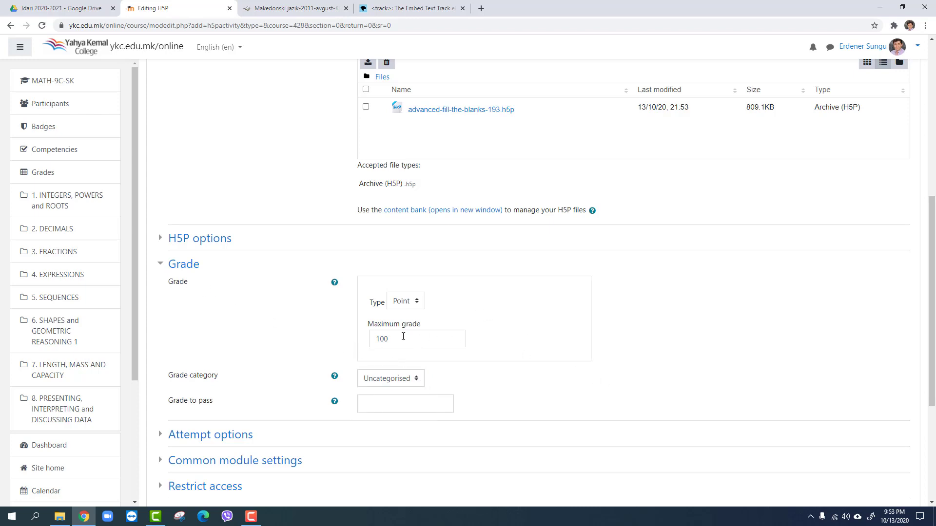
Set the activity's grade type to None, then save it and return to the course
{"action": "left_click", "coordinate": [412, 302]}
{"action": "left_click", "coordinate": [414, 312]}
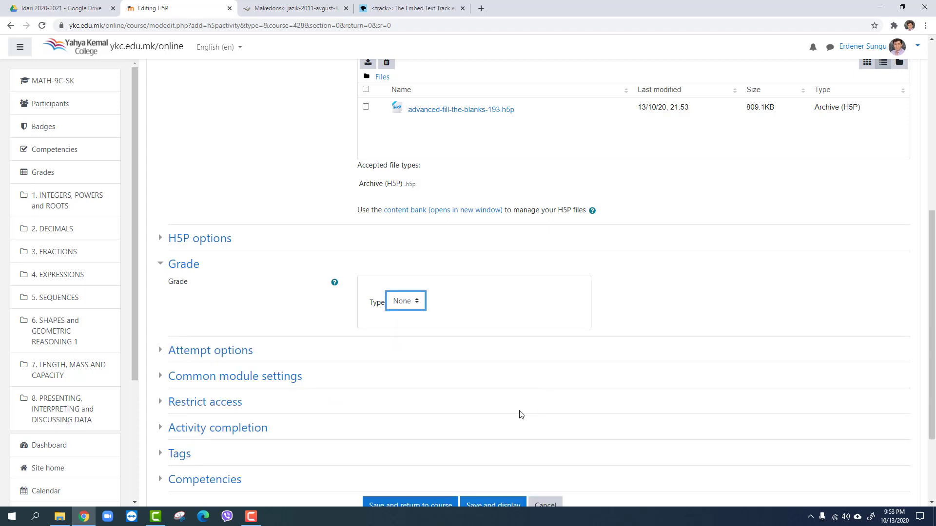
{"action": "scroll", "coordinate": [507, 422], "scroll_direction": "down", "scroll_amount": 3}
{"action": "left_click", "coordinate": [424, 390]}
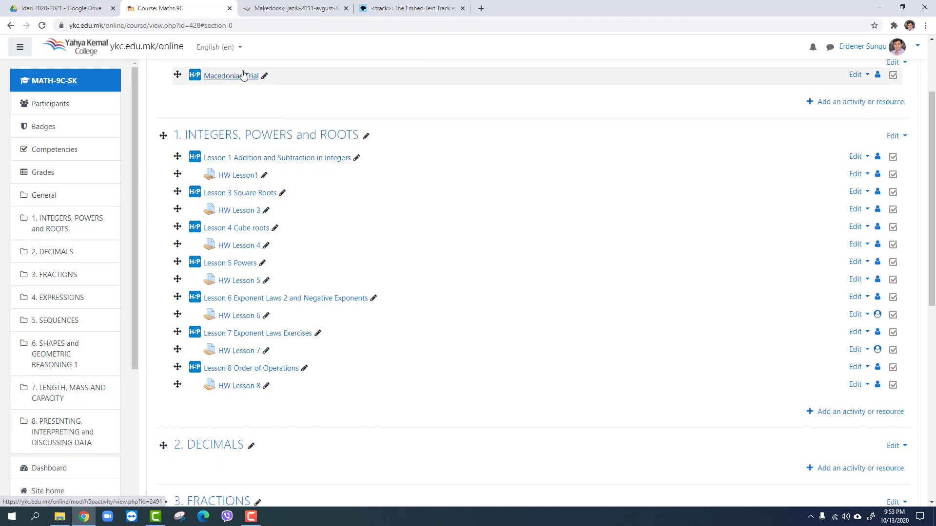
Open the "Macedonian Trial" H5P activity from the course page
{"action": "left_click", "coordinate": [234, 77]}
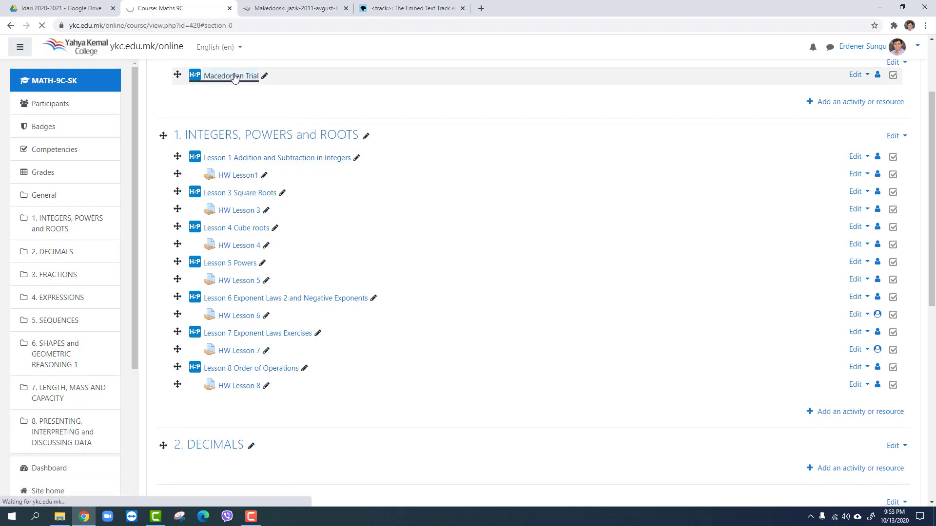